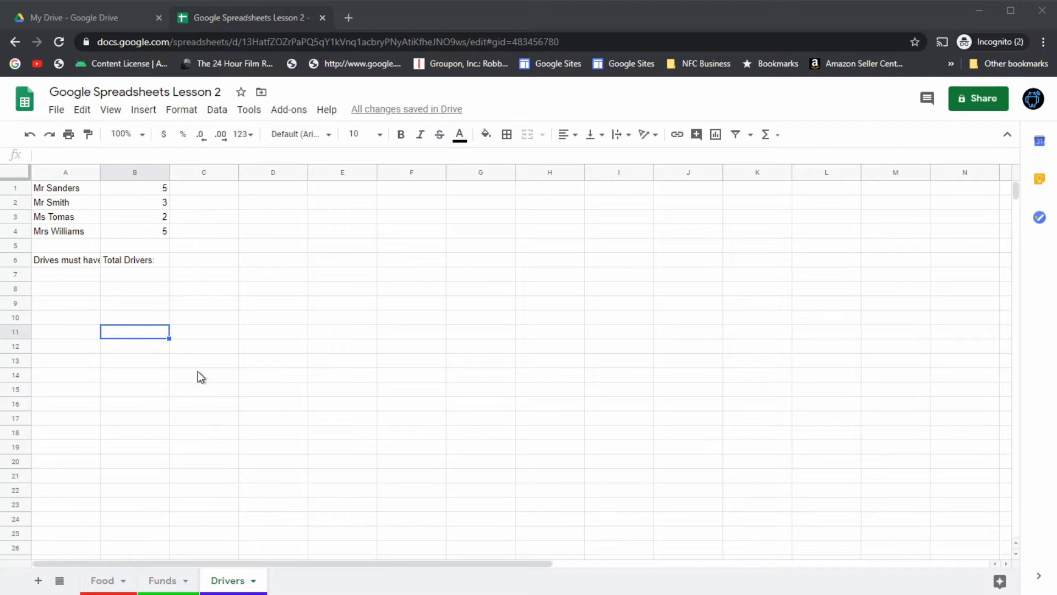
Open the Funds sheet and inspect the Amount Paid entries and Amount Owed formulas in rows 2 and 4.
{"action": "left_click", "coordinate": [106, 580]}
{"action": "left_click", "coordinate": [154, 583]}
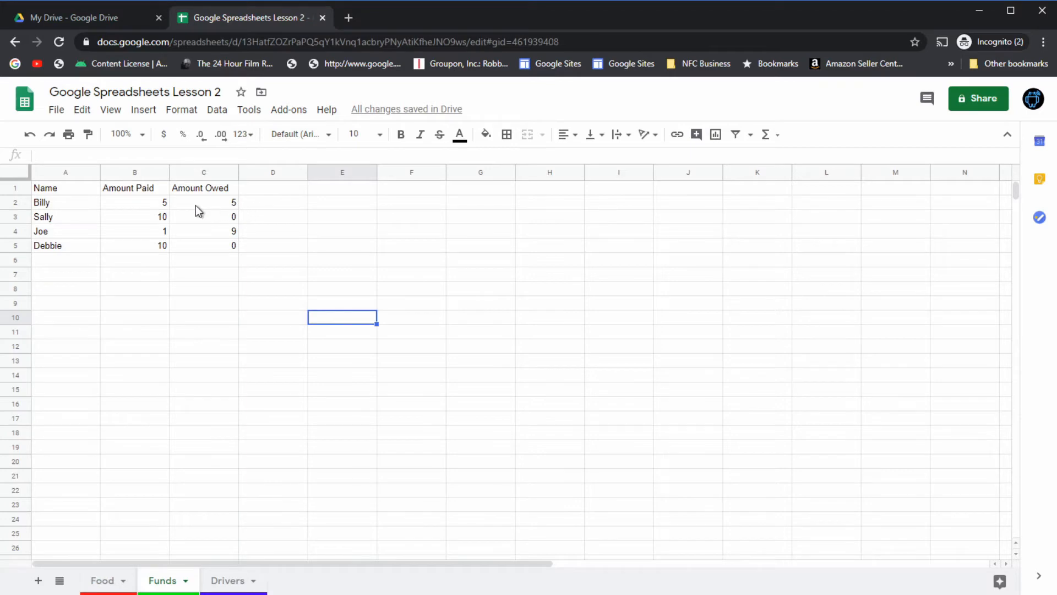
{"action": "left_click", "coordinate": [75, 202]}
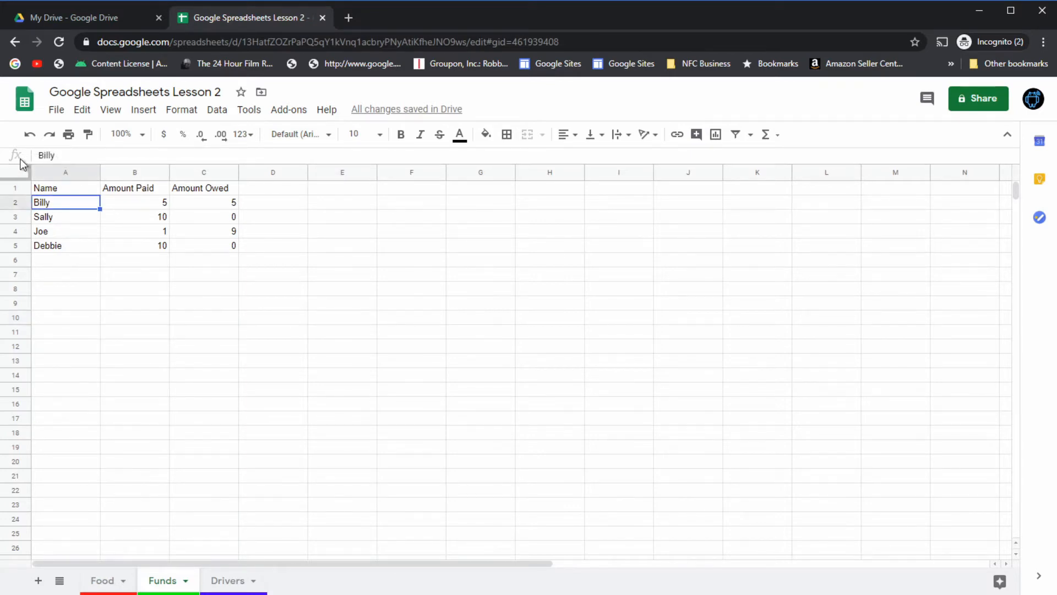
{"action": "left_click", "coordinate": [146, 204]}
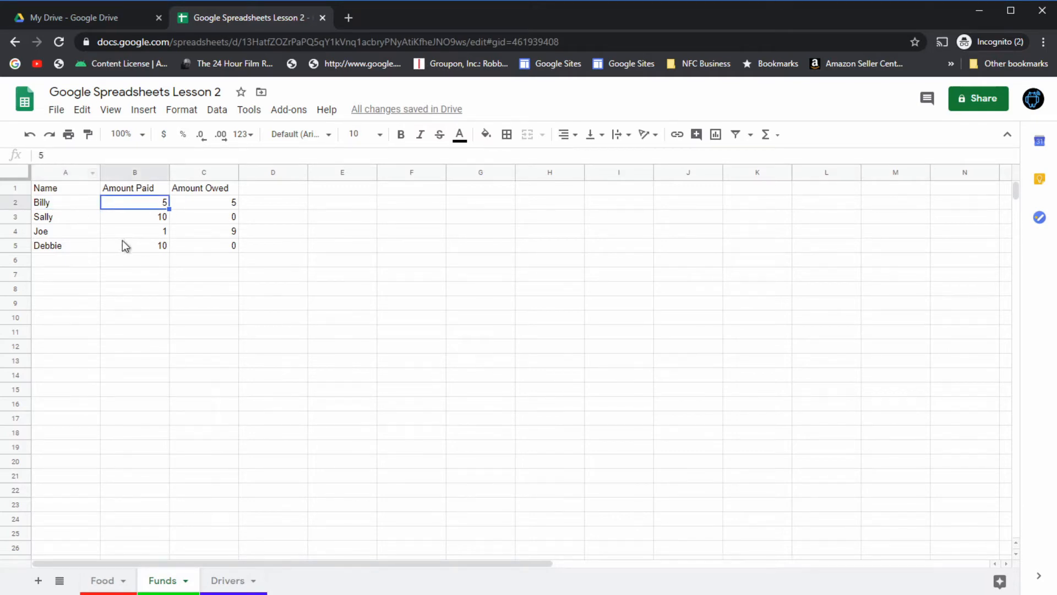
{"action": "left_click", "coordinate": [221, 203]}
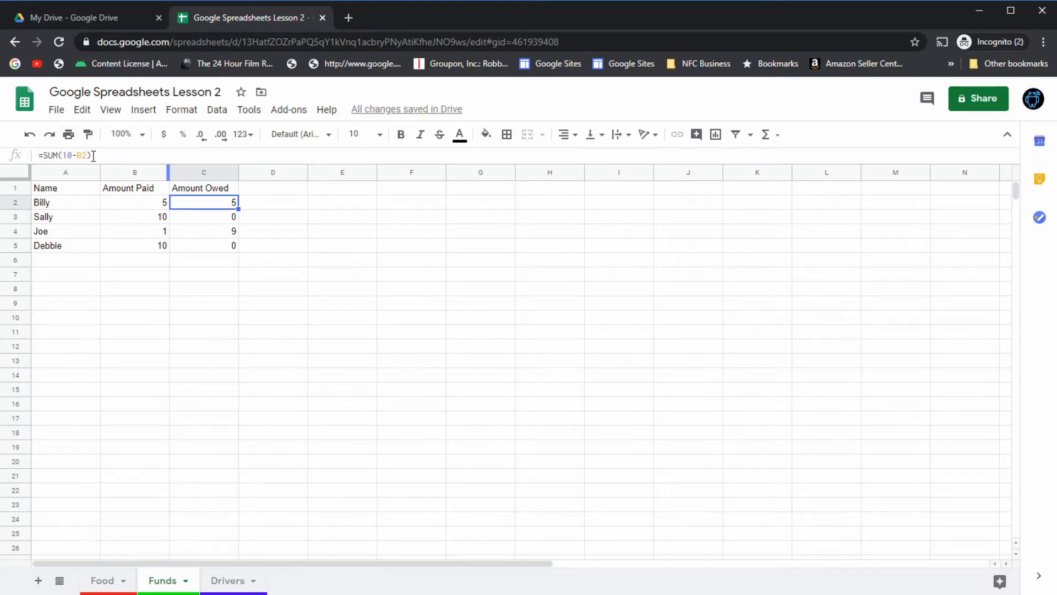
{"action": "left_click", "coordinate": [226, 232]}
{"action": "left_click", "coordinate": [155, 233]}
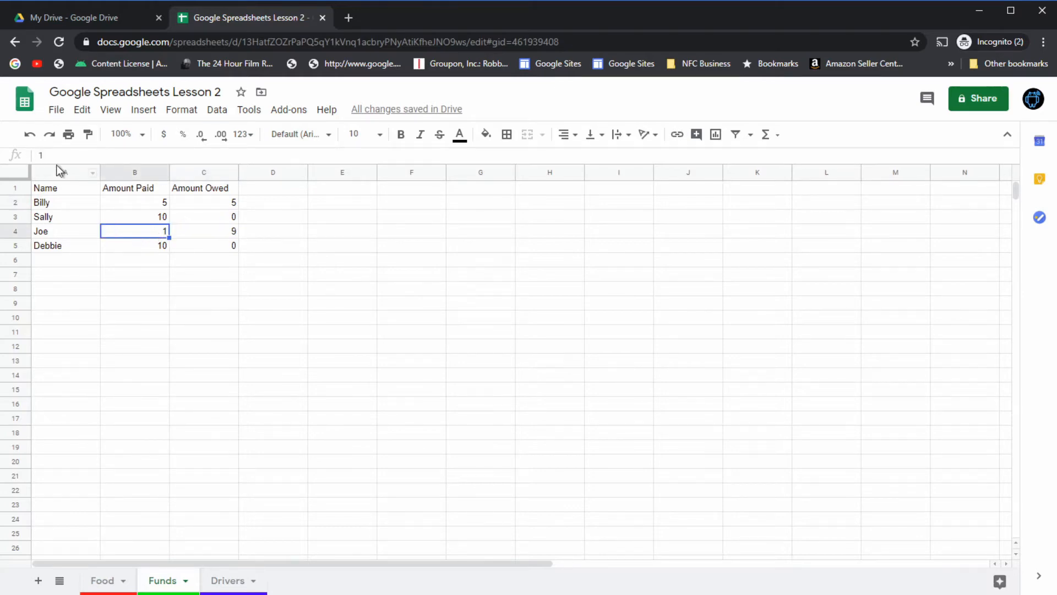
{"action": "left_click", "coordinate": [217, 236]}
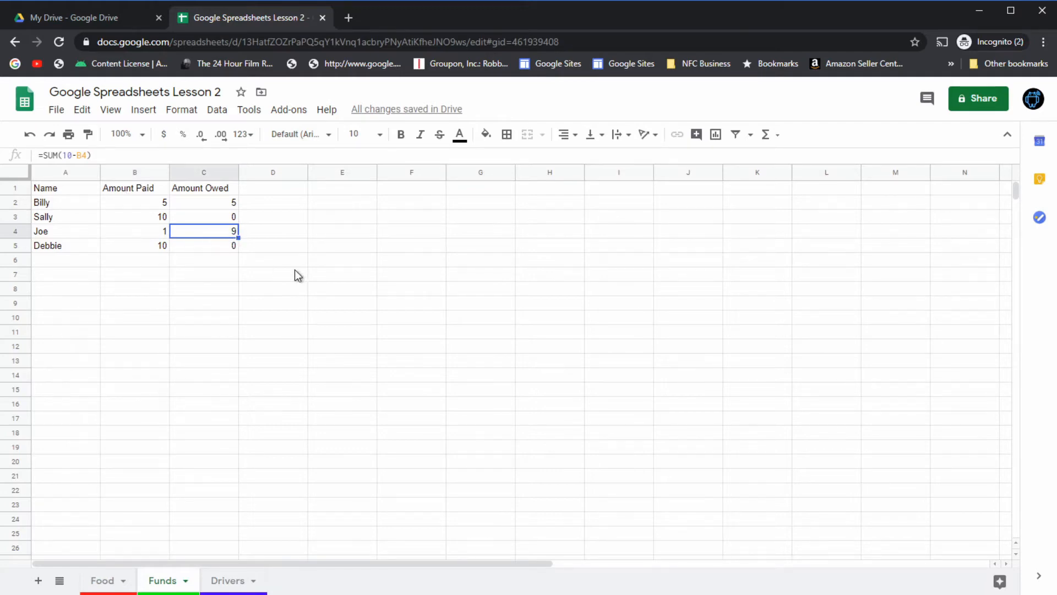
Compare the Amount Owed formulas in cells C2, C5 and C3 of the Funds sheet and check the column header.
{"action": "left_click", "coordinate": [223, 200]}
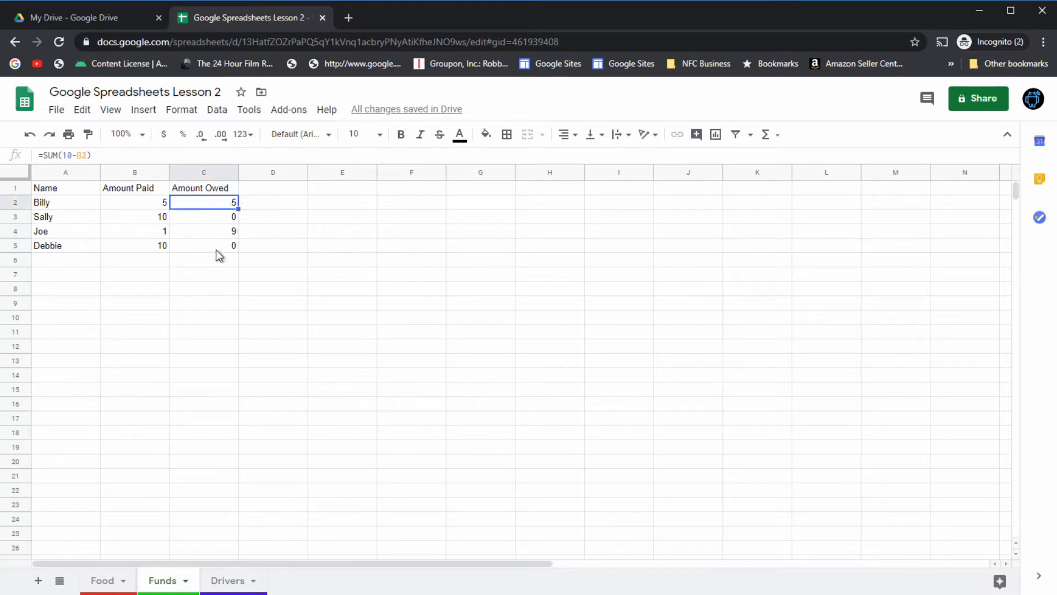
{"action": "left_click", "coordinate": [218, 249]}
{"action": "left_click", "coordinate": [220, 205]}
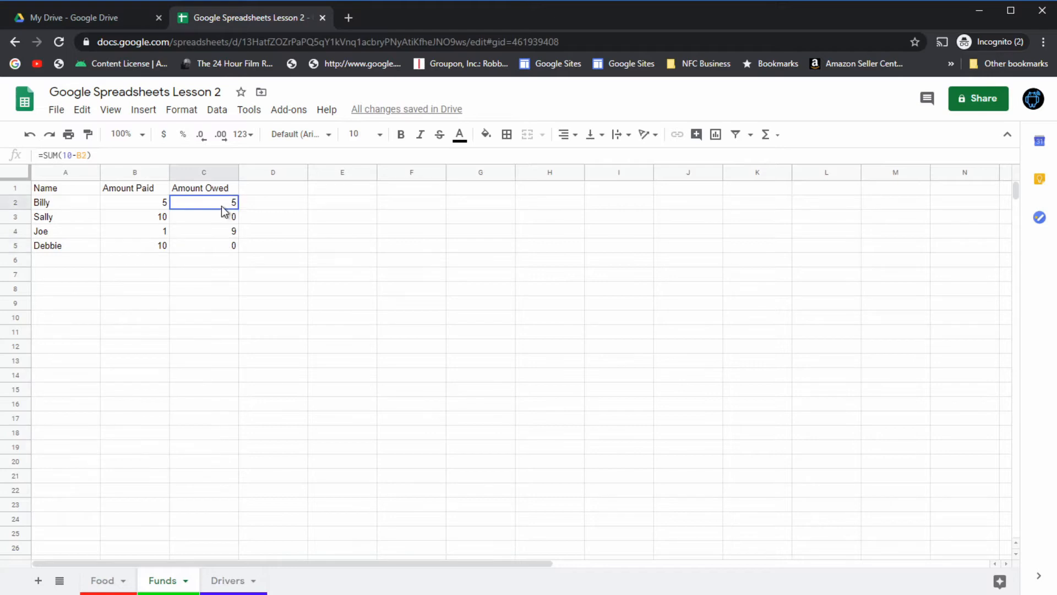
{"action": "left_click", "coordinate": [220, 248]}
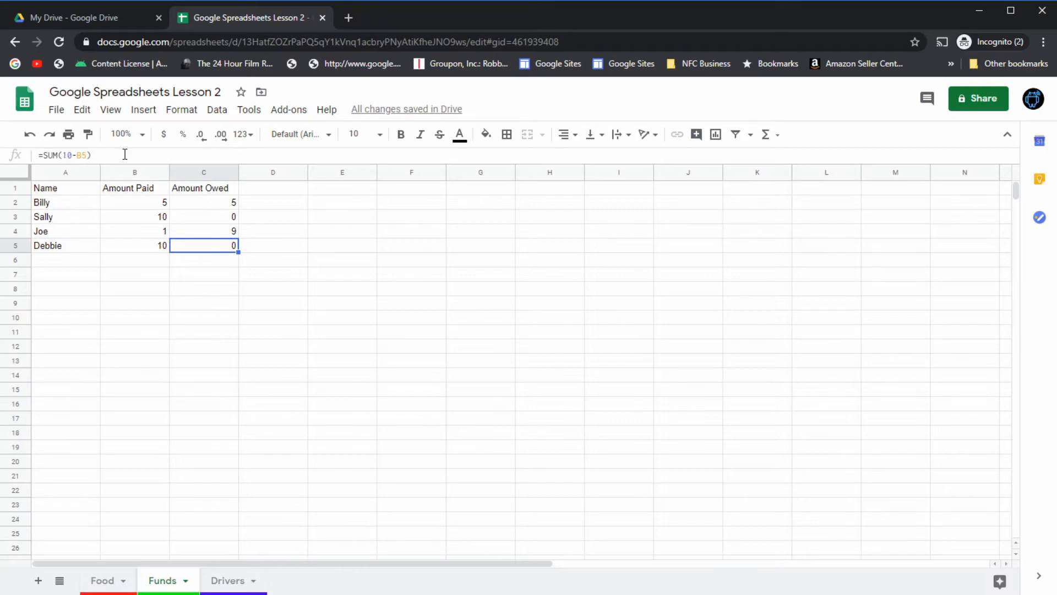
{"action": "left_click", "coordinate": [221, 220]}
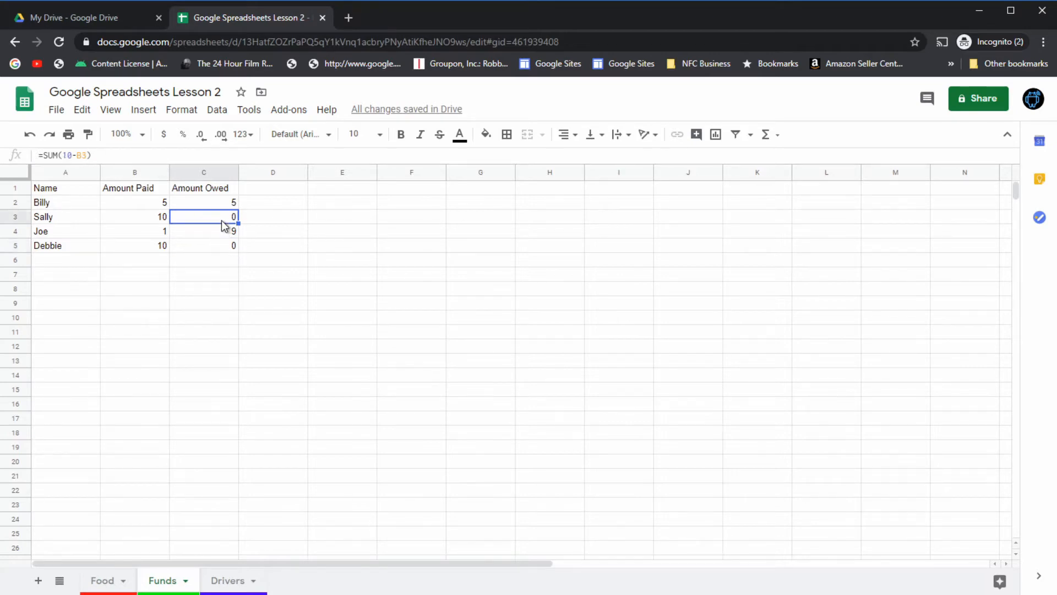
{"action": "left_click", "coordinate": [216, 192]}
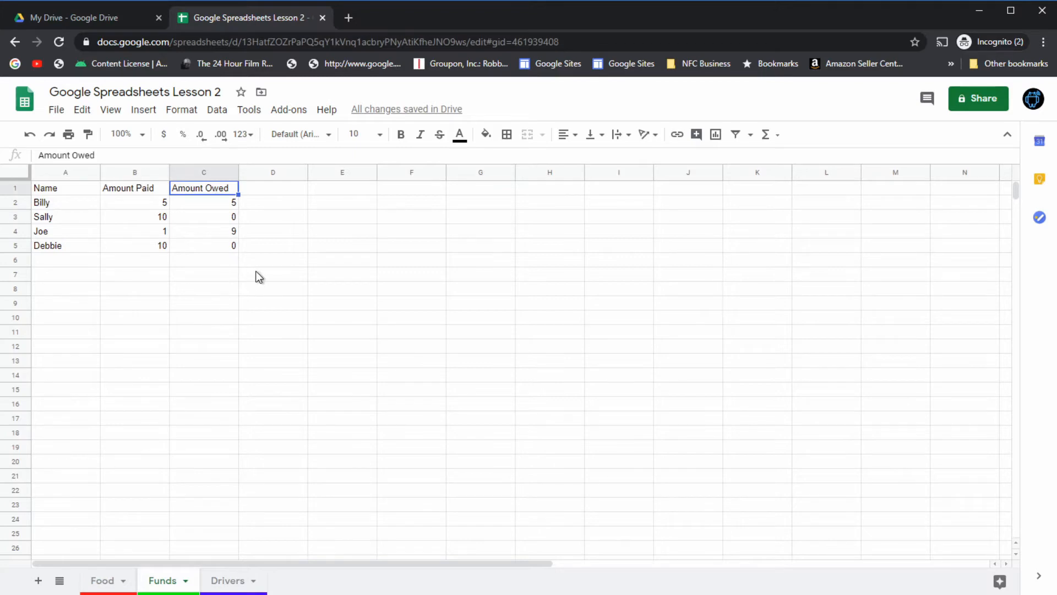
Open the Drivers sheet and read the full note in A6, the driver entries and the label in B6.
{"action": "left_click", "coordinate": [234, 580]}
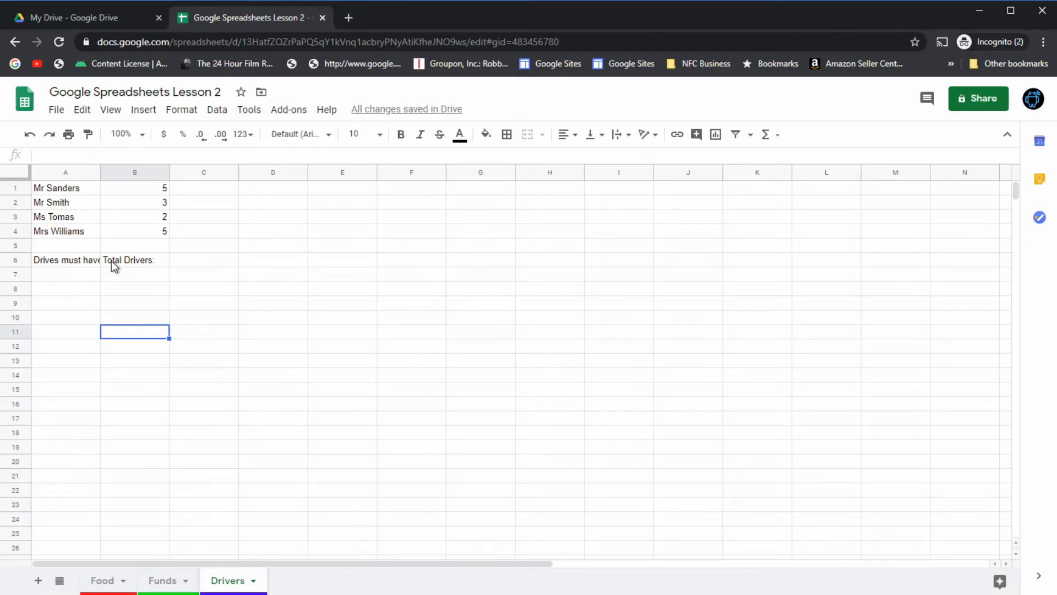
{"action": "left_click", "coordinate": [134, 260]}
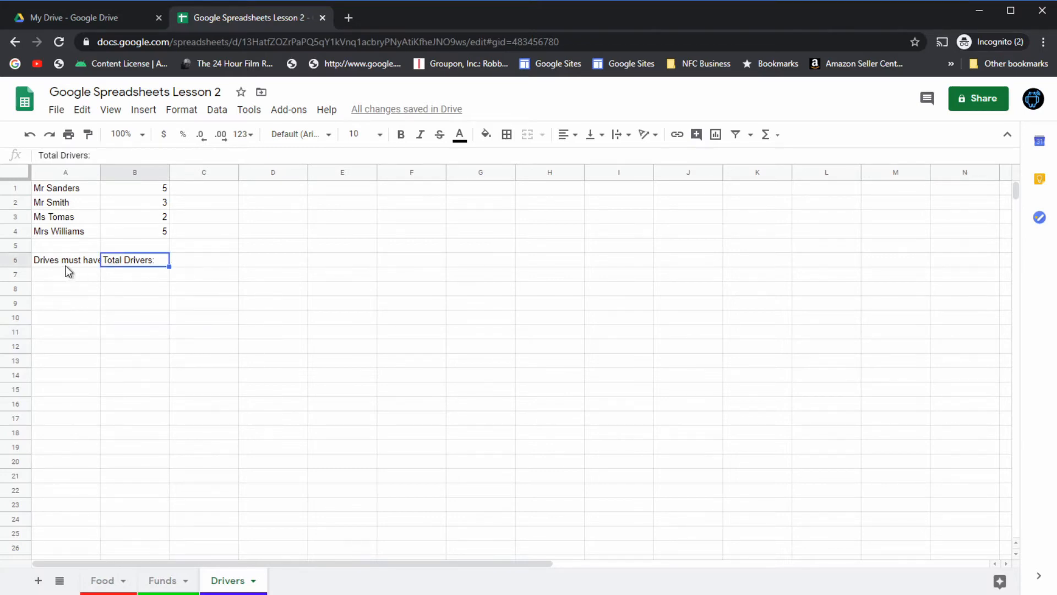
{"action": "left_click", "coordinate": [50, 261]}
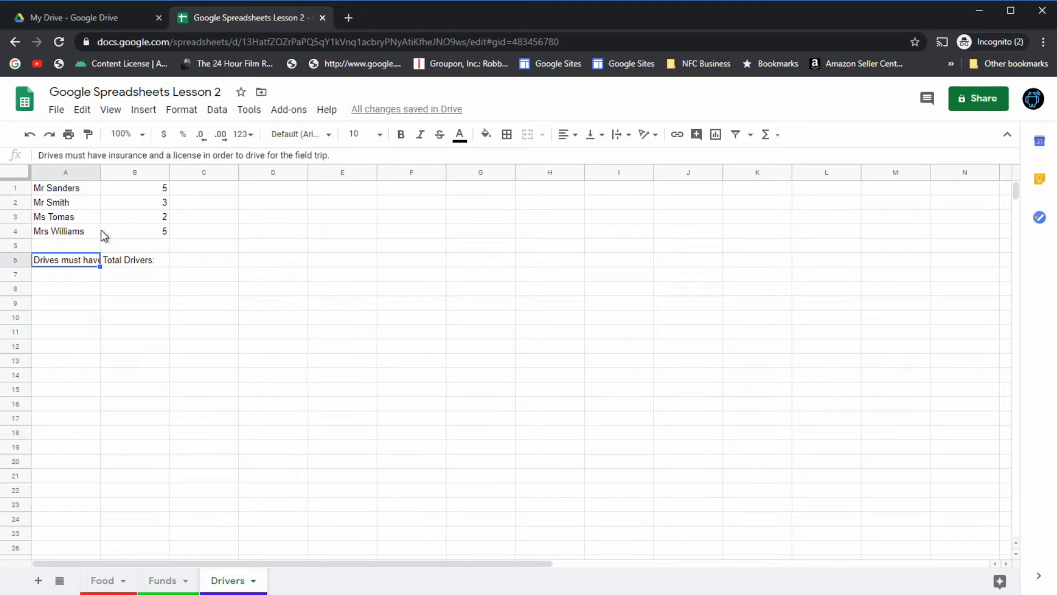
{"action": "left_click", "coordinate": [74, 234]}
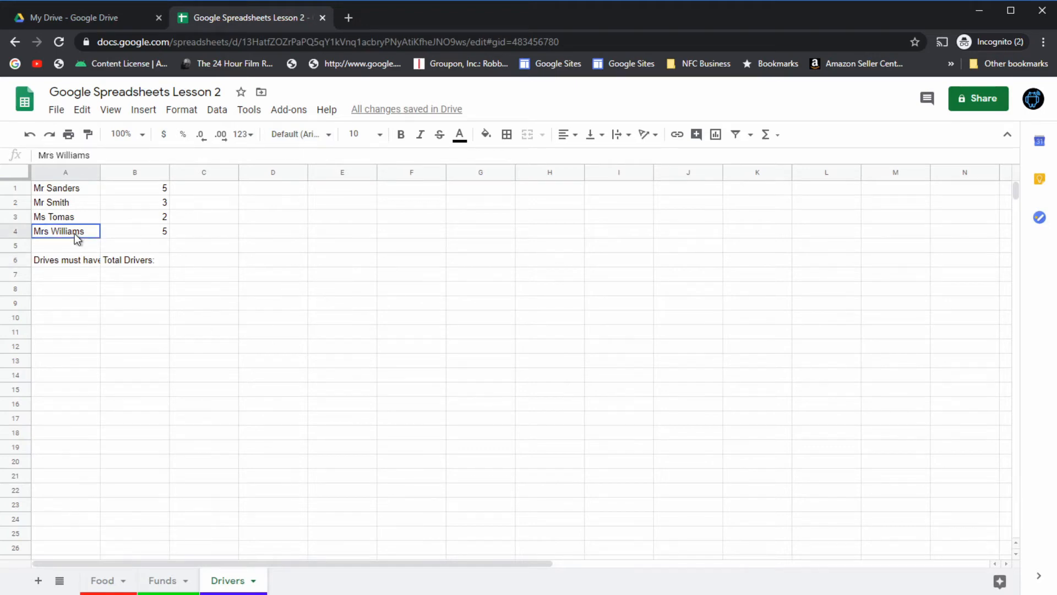
{"action": "left_click", "coordinate": [160, 203]}
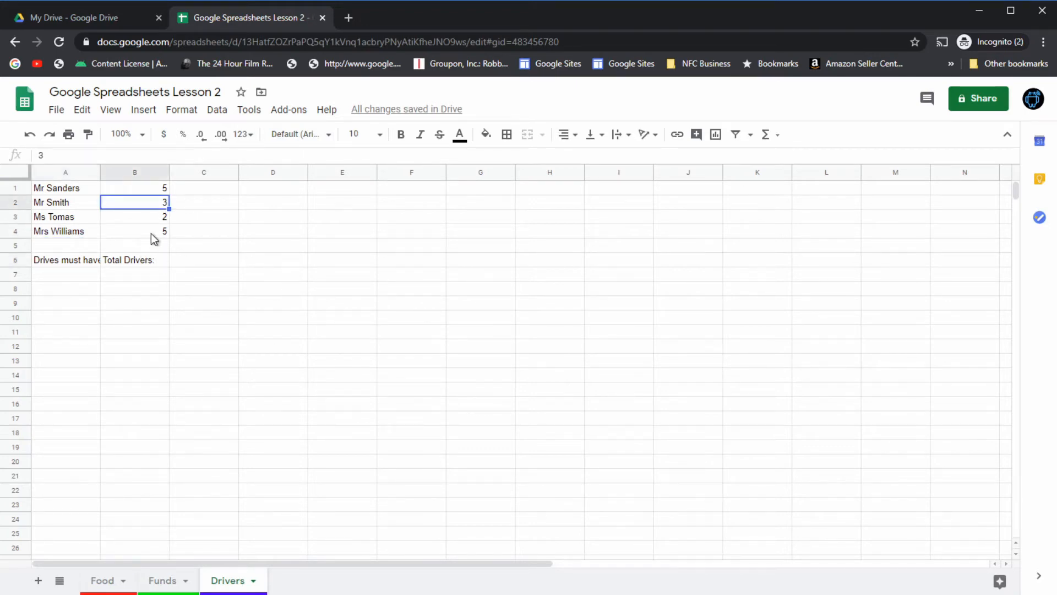
{"action": "left_click", "coordinate": [129, 263]}
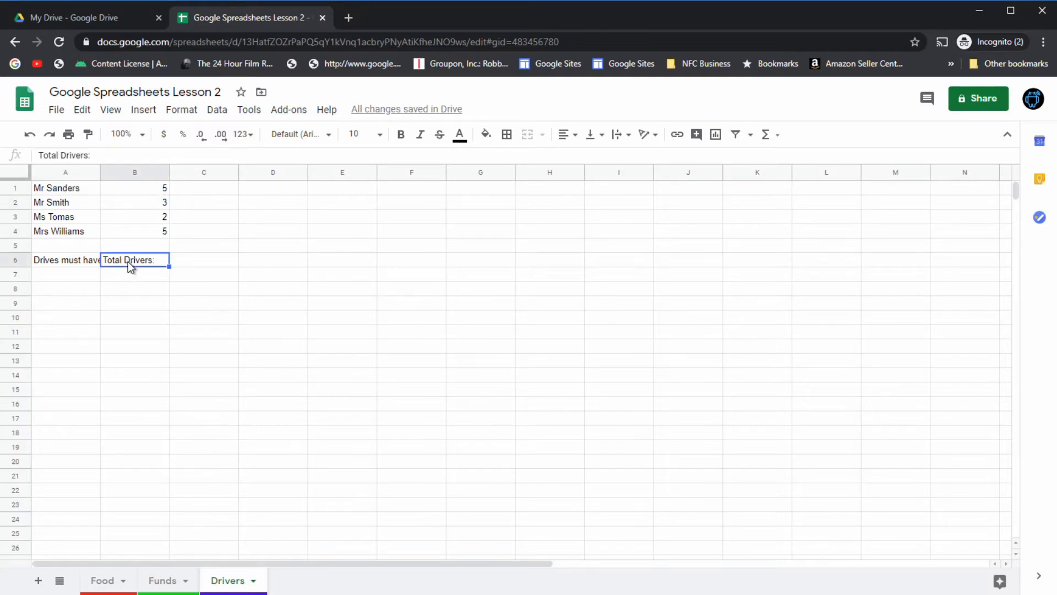
Return to the Funds sheet and examine the Amount Owed formulas in C4 and C5 and the names beside them.
{"action": "left_click", "coordinate": [163, 580]}
{"action": "left_click", "coordinate": [227, 231]}
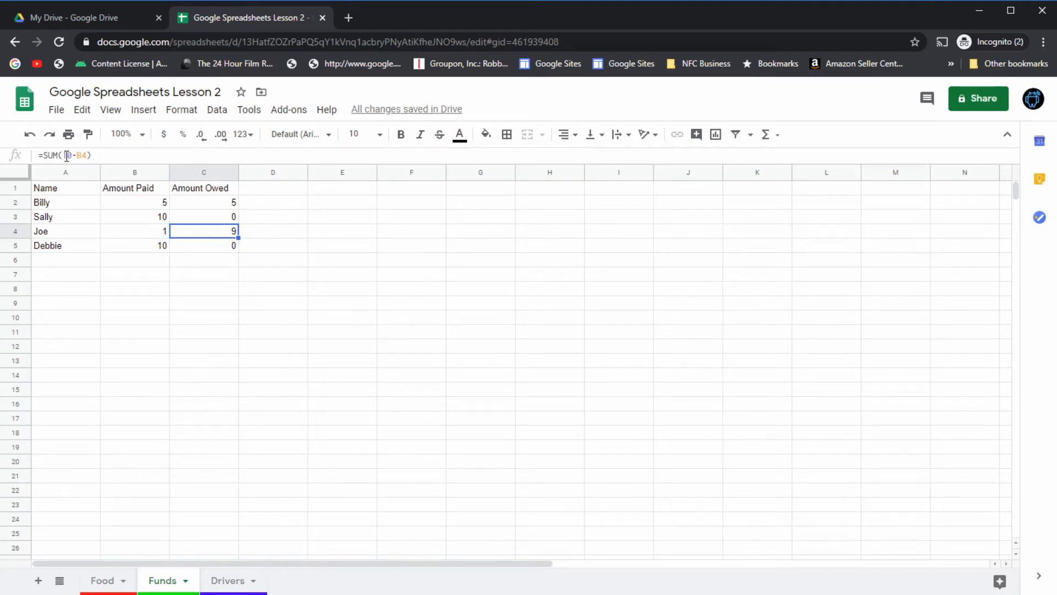
{"action": "left_click_drag", "start_coordinate": [238, 238], "coordinate": [231, 248]}
{"action": "left_click", "coordinate": [219, 248]}
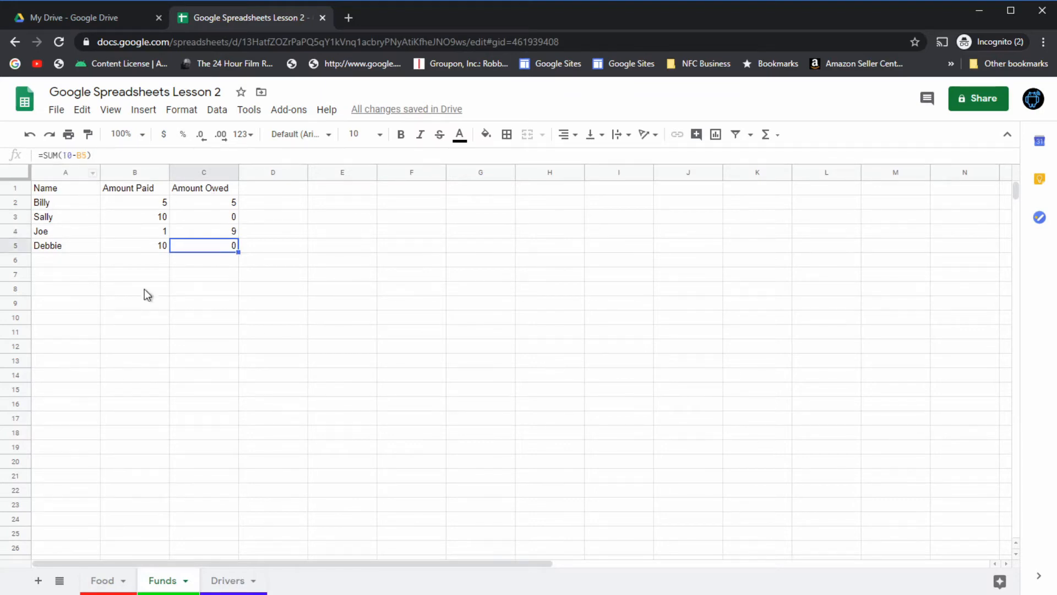
{"action": "left_click", "coordinate": [74, 236]}
{"action": "left_click", "coordinate": [82, 249]}
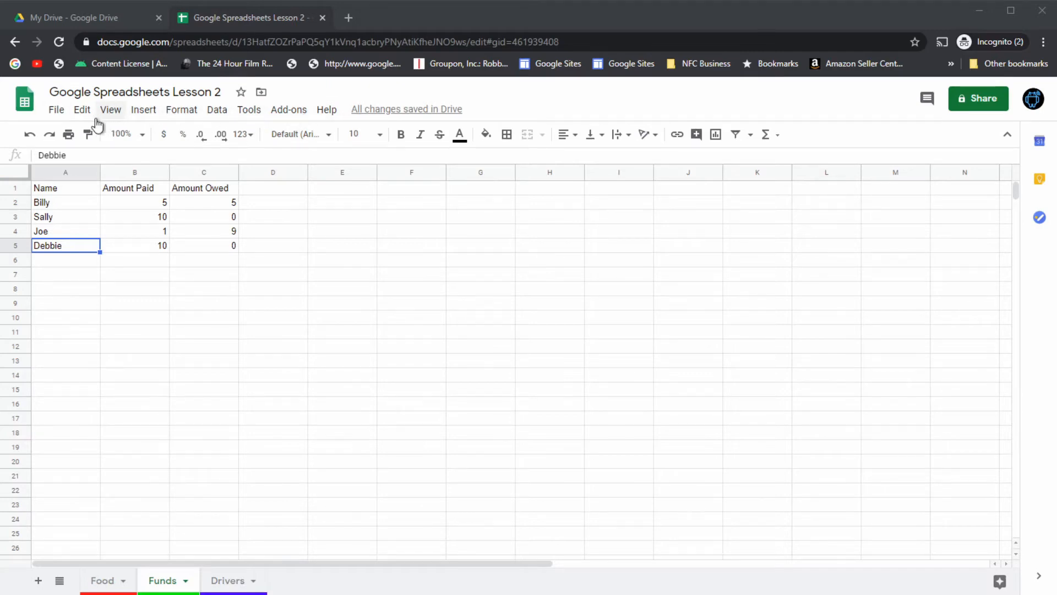
{"action": "left_click", "coordinate": [54, 113]}
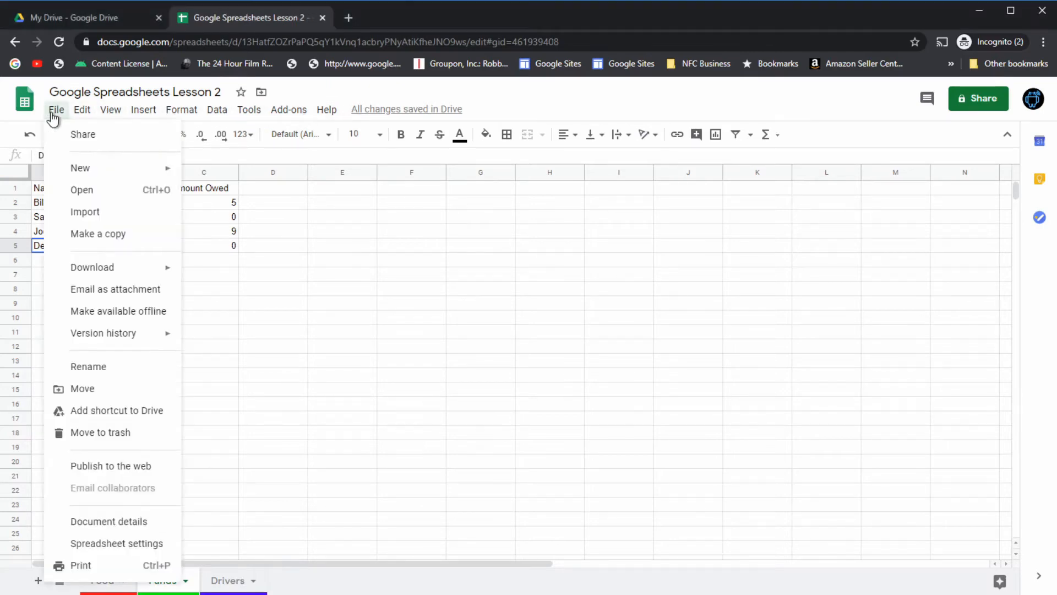
{"action": "left_click", "coordinate": [55, 113]}
{"action": "left_click", "coordinate": [80, 113]}
{"action": "left_click", "coordinate": [77, 113]}
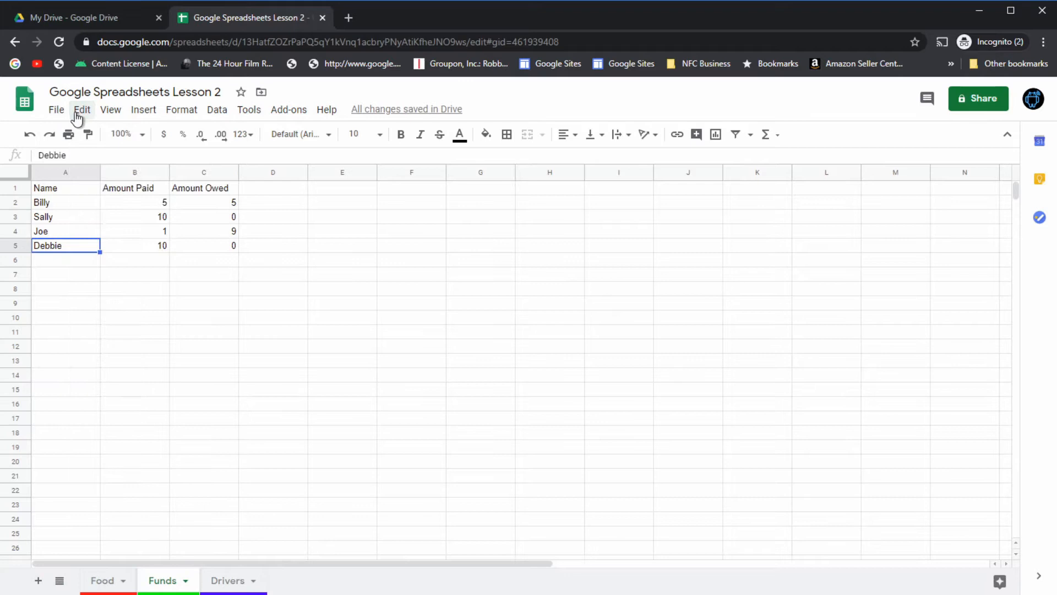
{"action": "left_click", "coordinate": [142, 113]}
{"action": "left_click", "coordinate": [142, 113]}
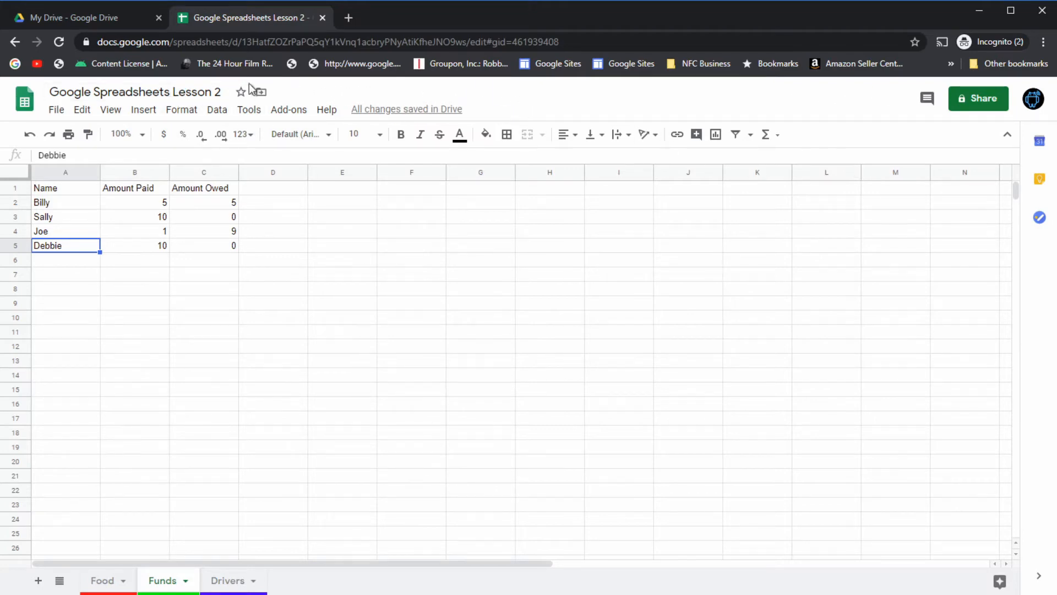
Toggle the display of the spreadsheet's menus off and on, leaving them hidden.
{"action": "left_click", "coordinate": [1008, 136]}
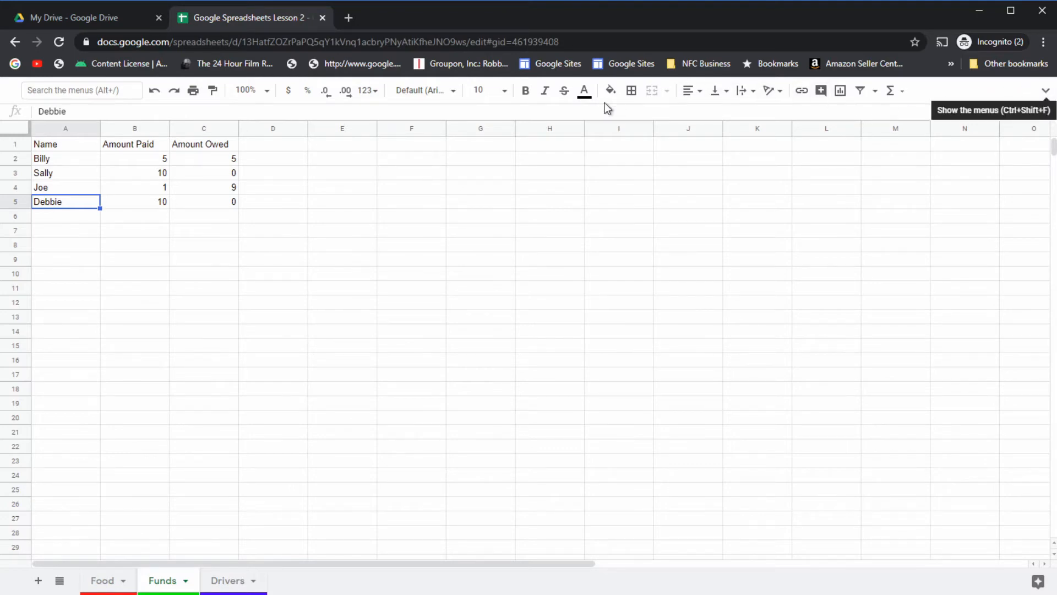
{"action": "left_click", "coordinate": [1046, 91]}
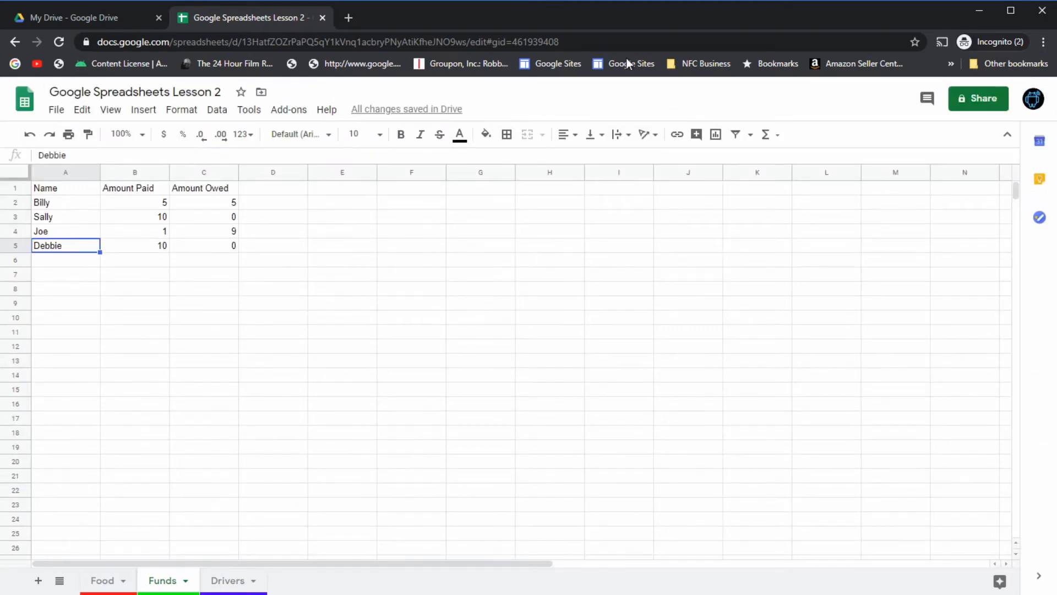
{"action": "left_click", "coordinate": [1007, 138]}
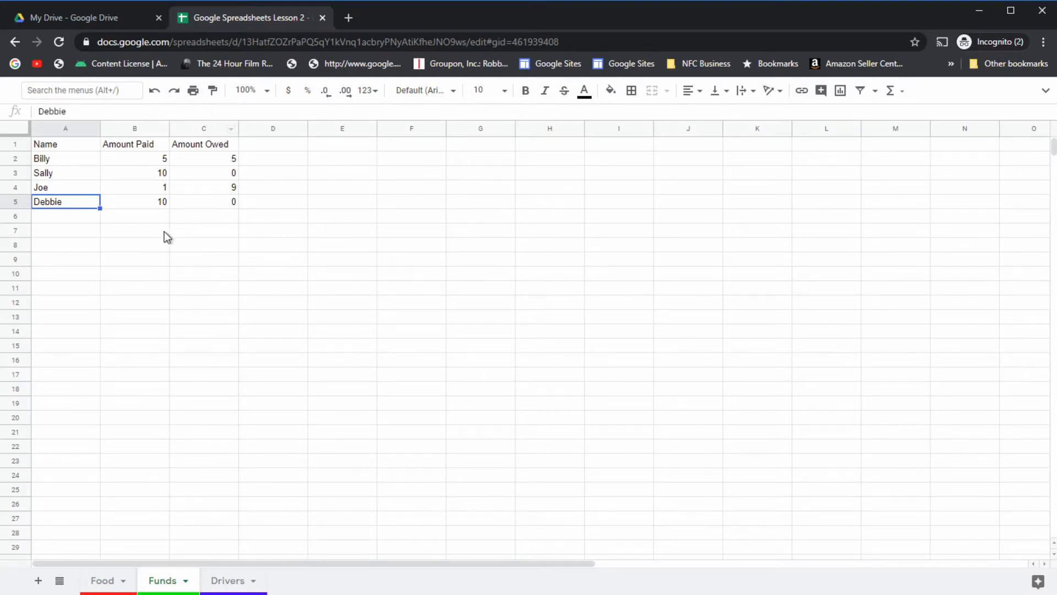
Undo the "Total Drivers:" entry in B6 of the Drivers sheet, and redo it.
{"action": "left_click", "coordinate": [137, 229]}
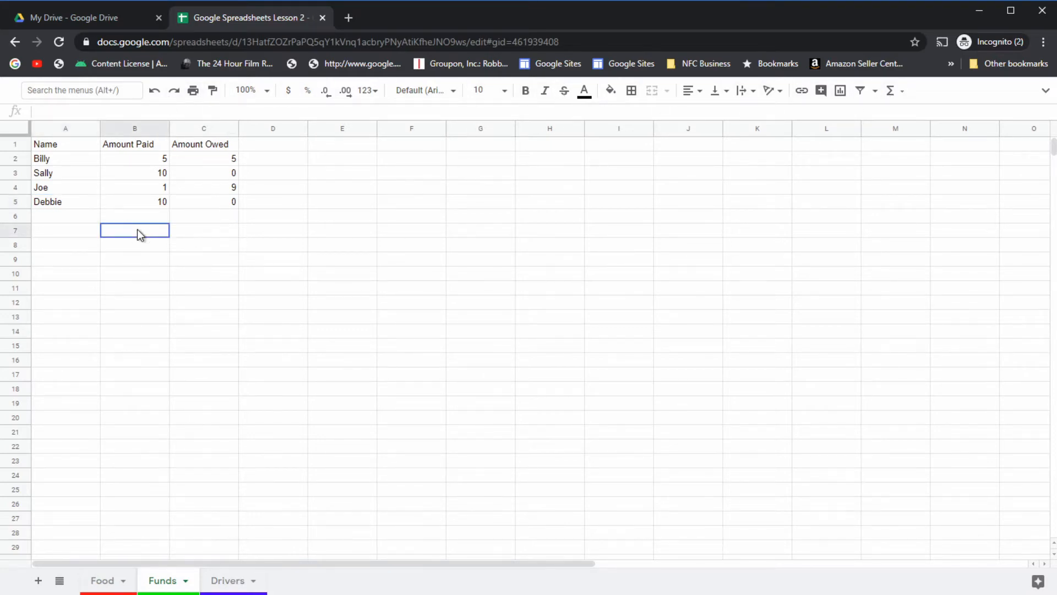
{"action": "left_click", "coordinate": [154, 92]}
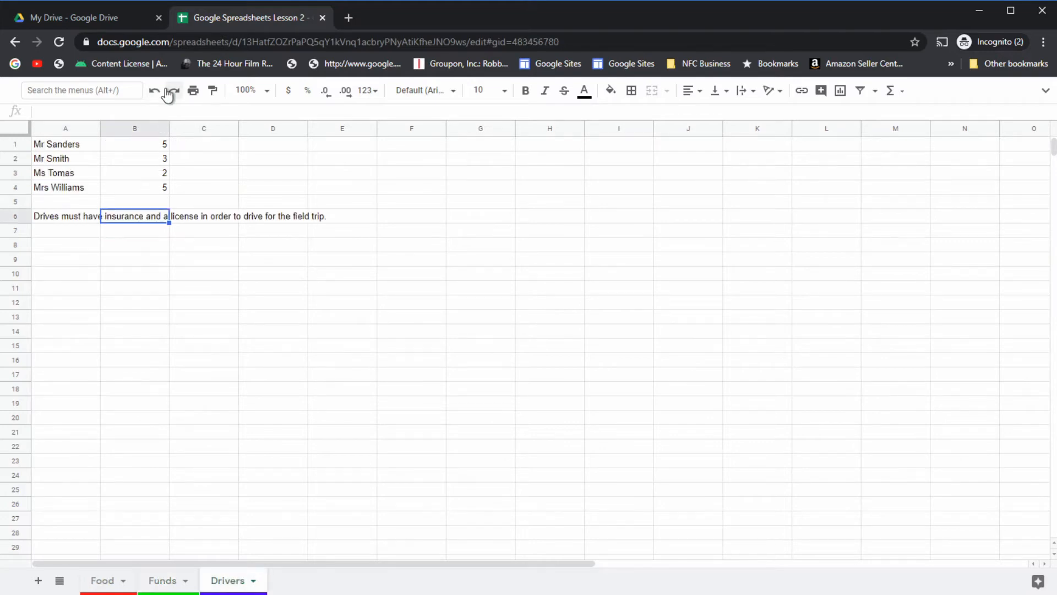
{"action": "left_click", "coordinate": [171, 93]}
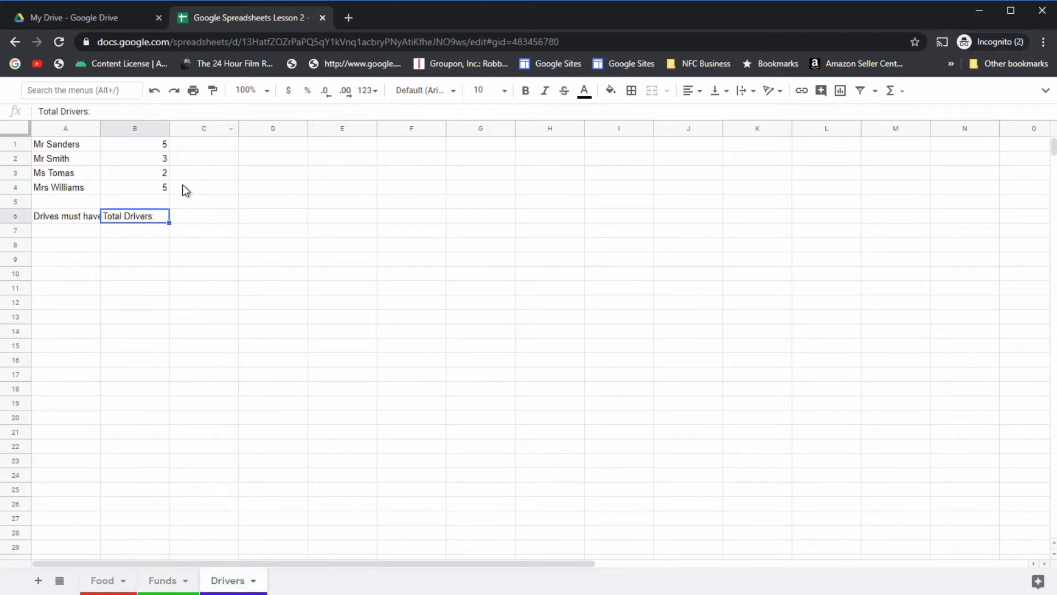
Enter the sample text "asdfas" in cell B8 and a backslash in B9 of the Drivers sheet.
{"action": "left_click", "coordinate": [147, 246]}
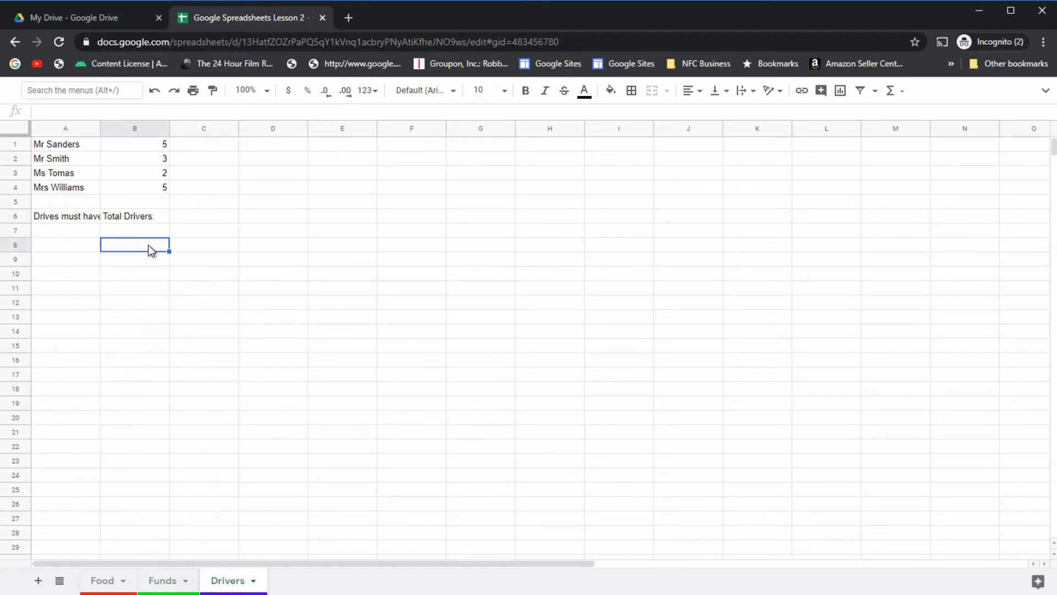
{"action": "type", "text": "asdfas"}
{"action": "key", "text": "Return"}
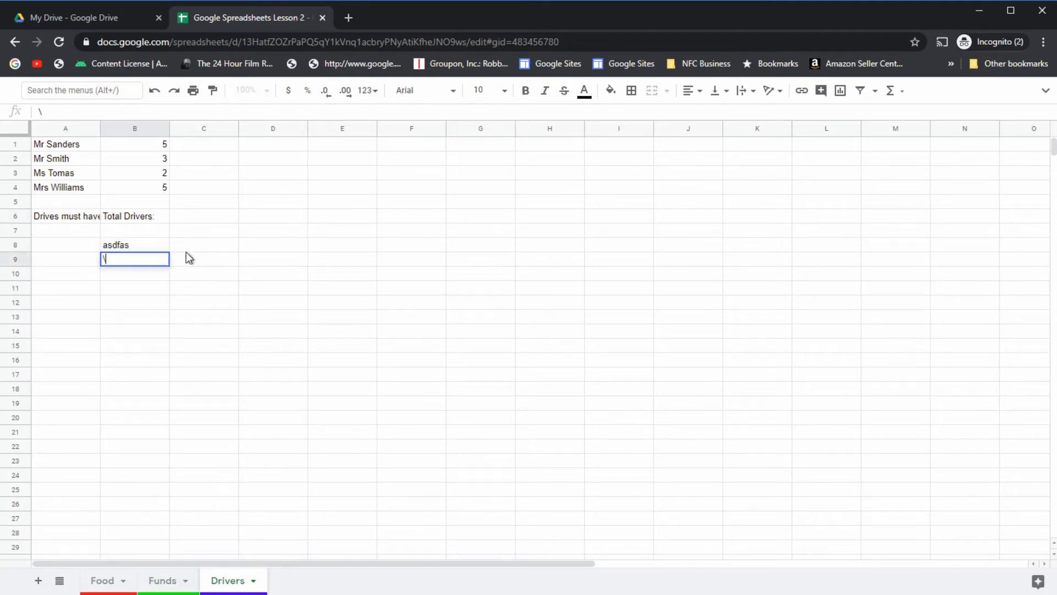
{"action": "type", "text": "\\"}
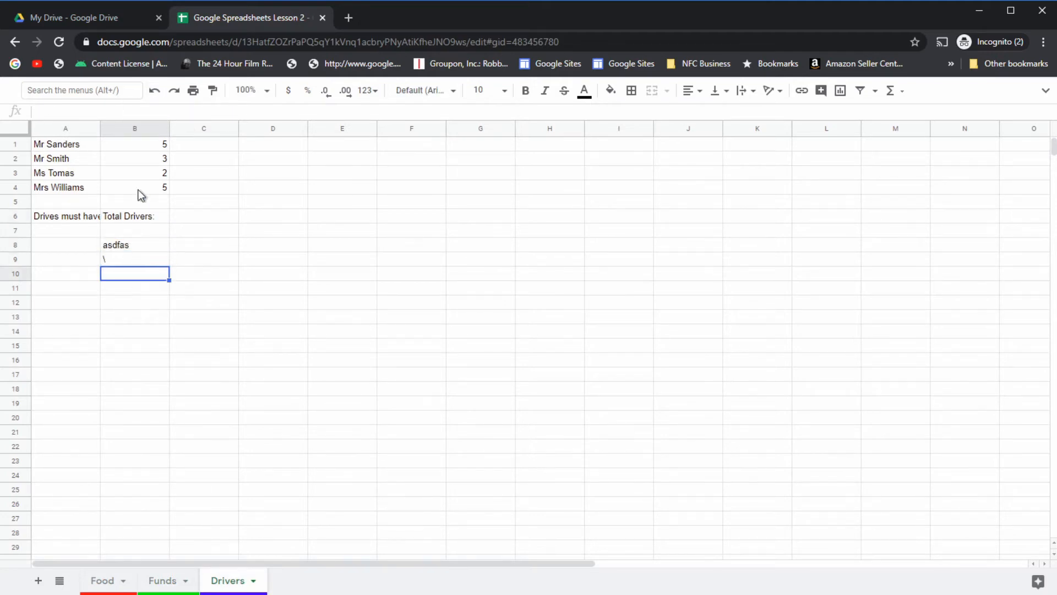
Undo the two sample entries in B8 and B9, and redo both of them.
{"action": "left_click", "coordinate": [154, 91]}
{"action": "left_click", "coordinate": [154, 92]}
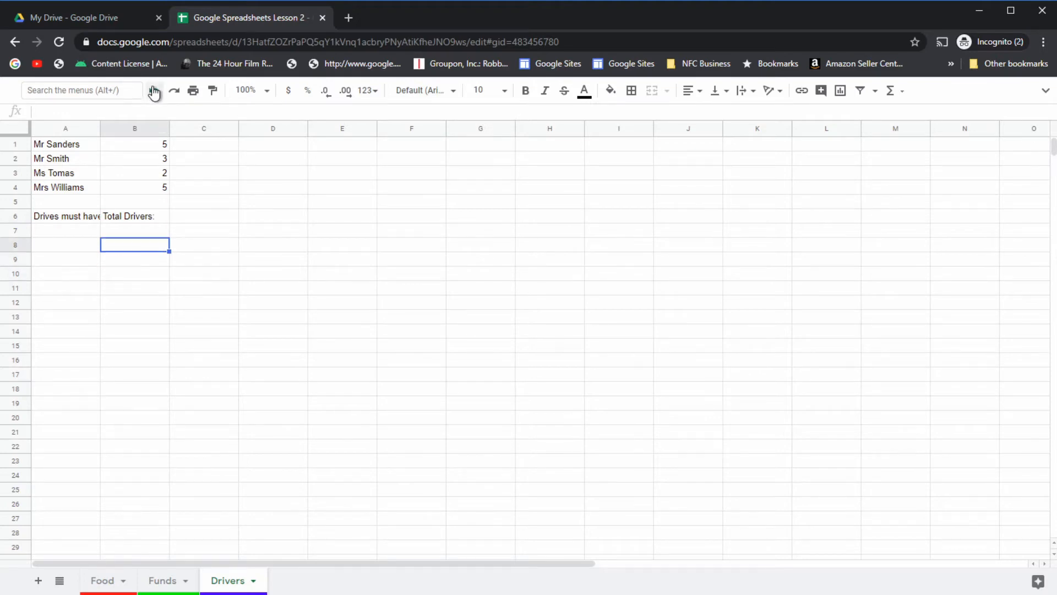
{"action": "left_click", "coordinate": [173, 91]}
{"action": "left_click", "coordinate": [174, 91]}
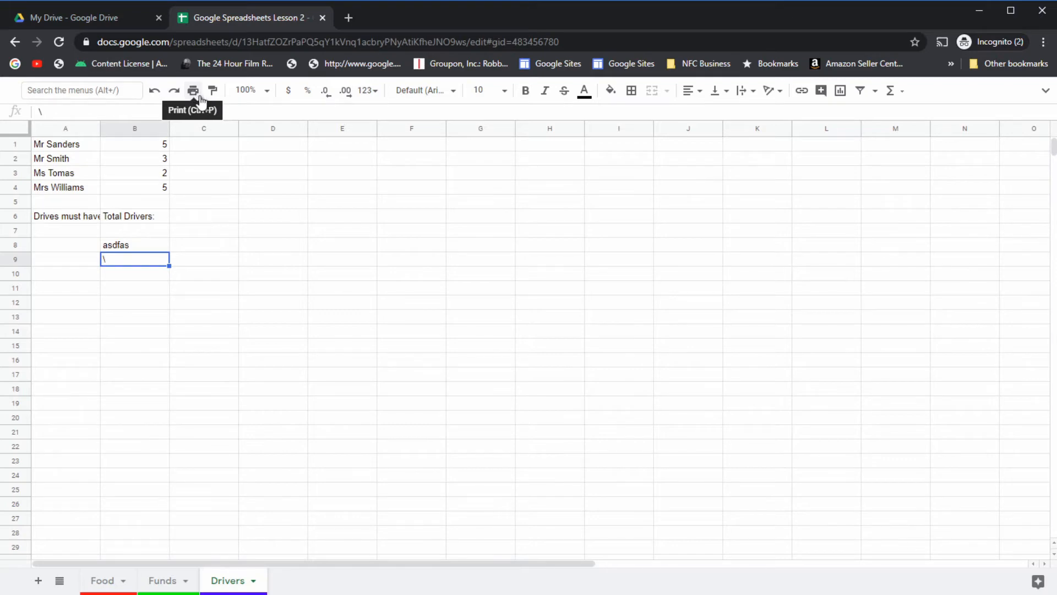
Zoom the Drivers sheet to 150%, and reduce the zoom to 125%.
{"action": "left_click", "coordinate": [268, 93]}
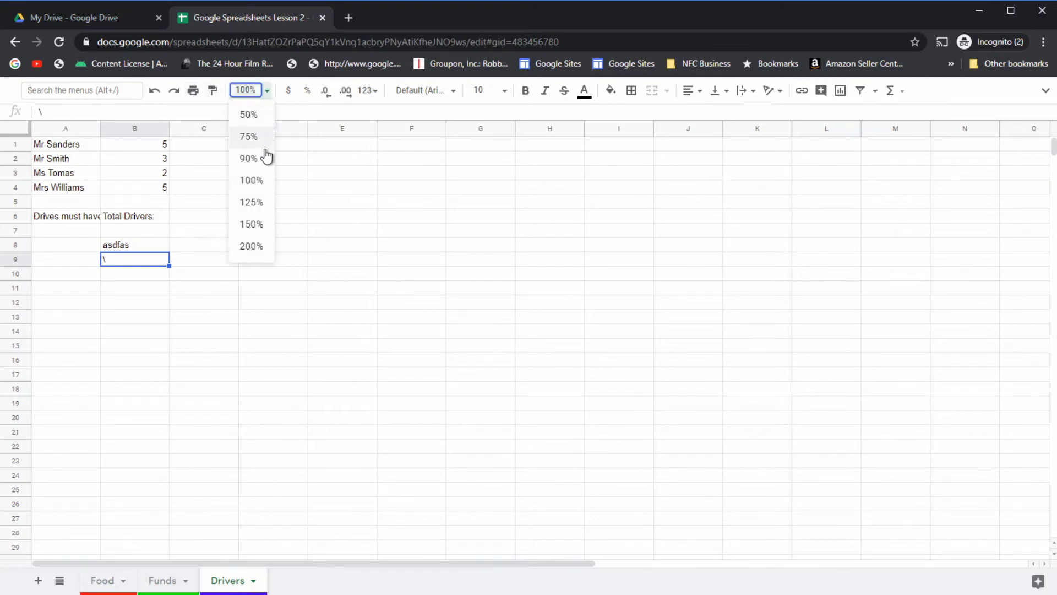
{"action": "left_click", "coordinate": [252, 225]}
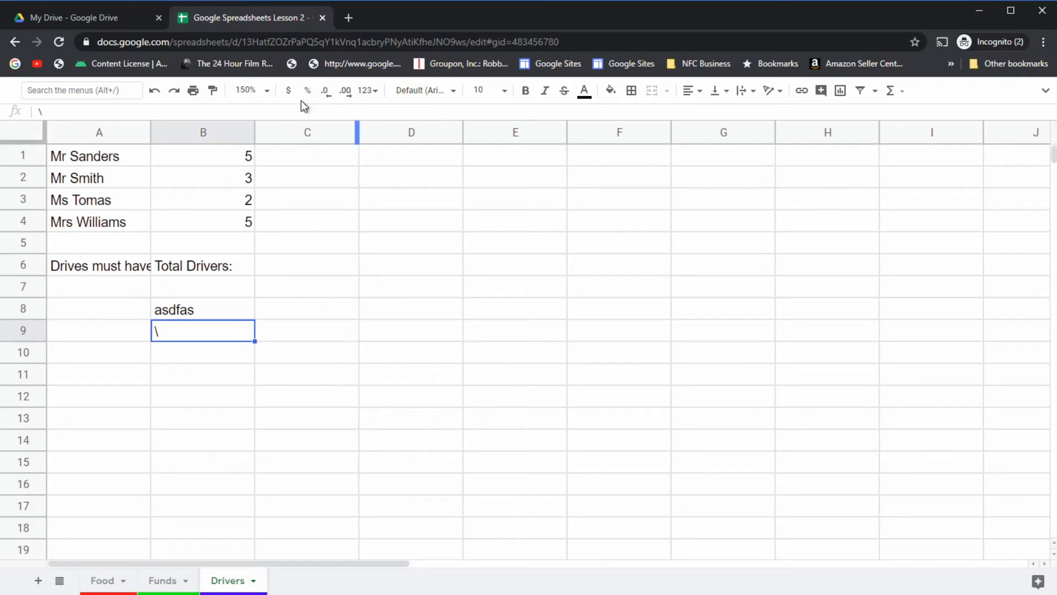
{"action": "left_click", "coordinate": [261, 91]}
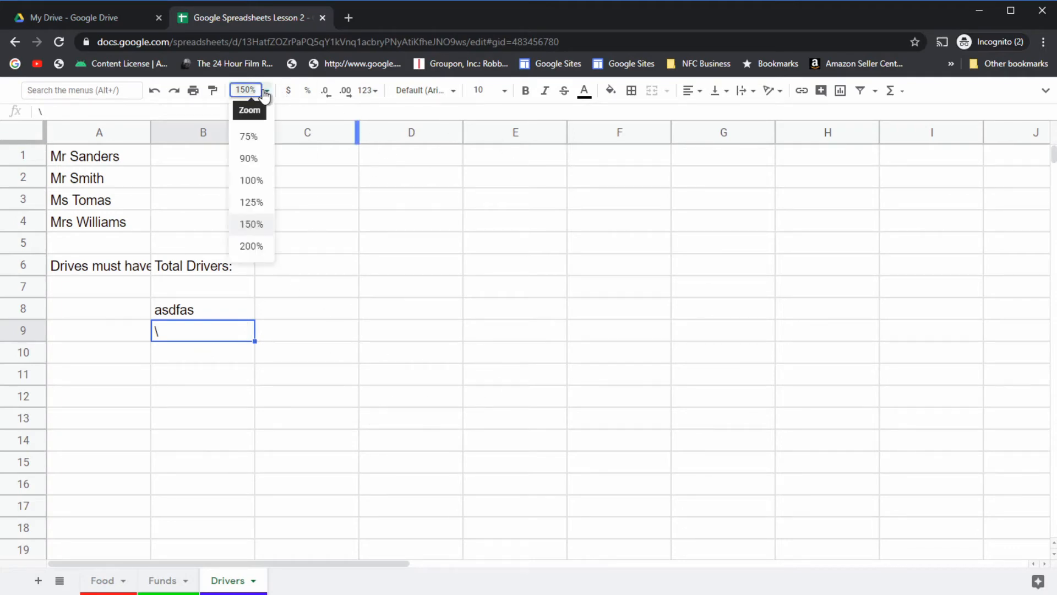
{"action": "left_click", "coordinate": [247, 202]}
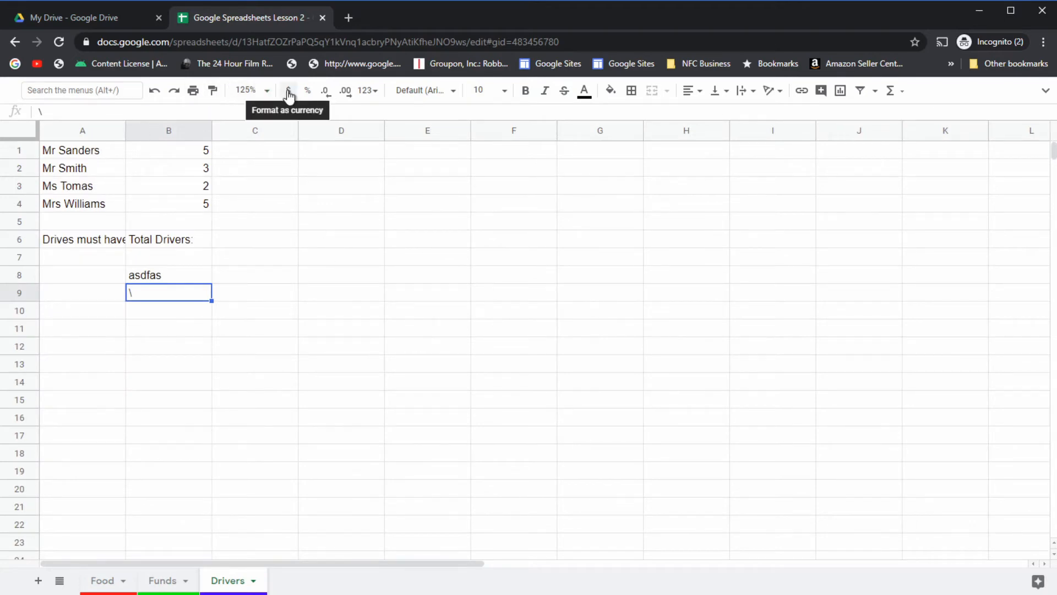
Format the Amount Paid values in B2:B5 of the Funds sheet as currency.
{"action": "left_click", "coordinate": [165, 579]}
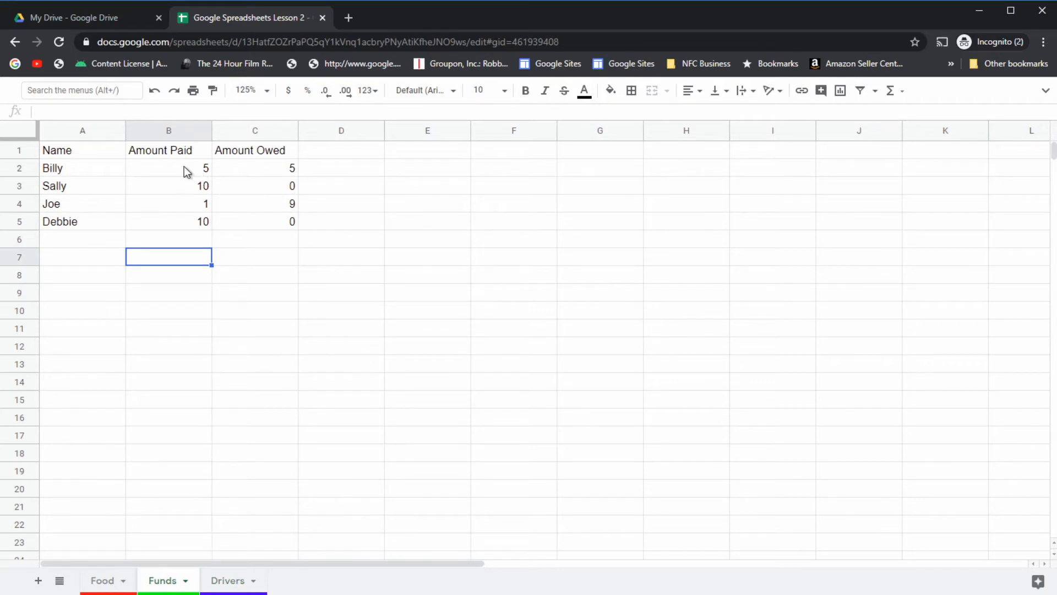
{"action": "left_click_drag", "start_coordinate": [184, 166], "coordinate": [181, 218]}
{"action": "left_click", "coordinate": [288, 90]}
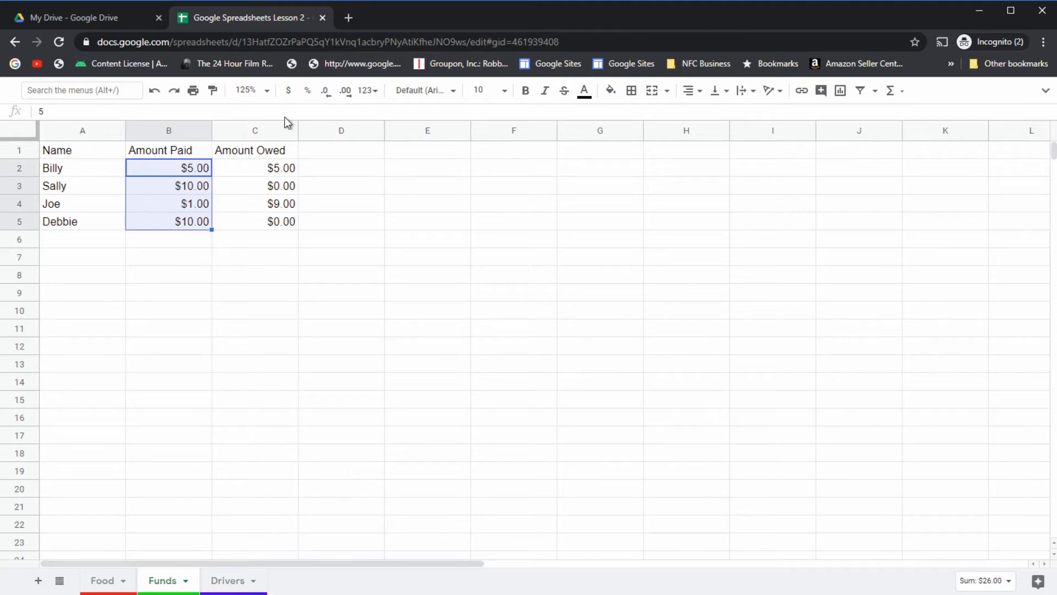
{"action": "left_click", "coordinate": [219, 204]}
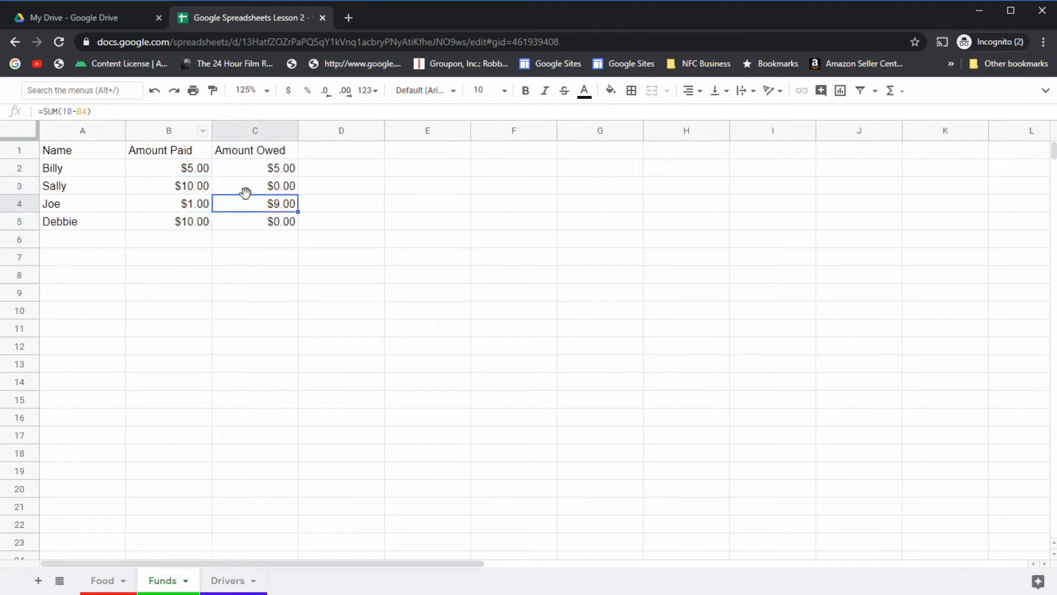
{"action": "left_click", "coordinate": [194, 183]}
Format the fruit quantities in B1:B3 of the Food sheet as percent, and change them to plain text.
{"action": "left_click", "coordinate": [105, 580]}
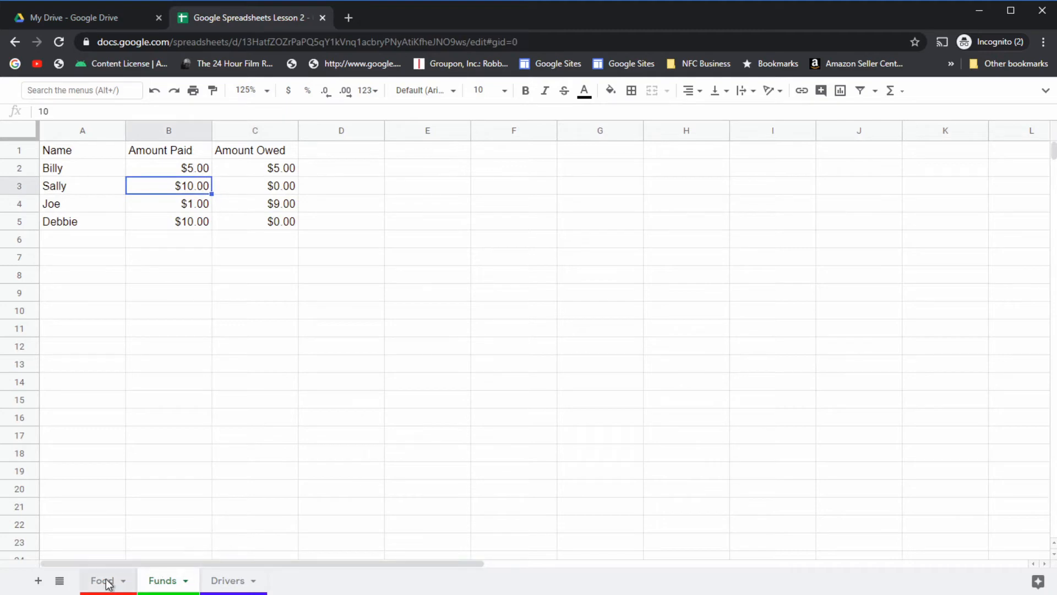
{"action": "left_click_drag", "start_coordinate": [201, 153], "coordinate": [198, 189]}
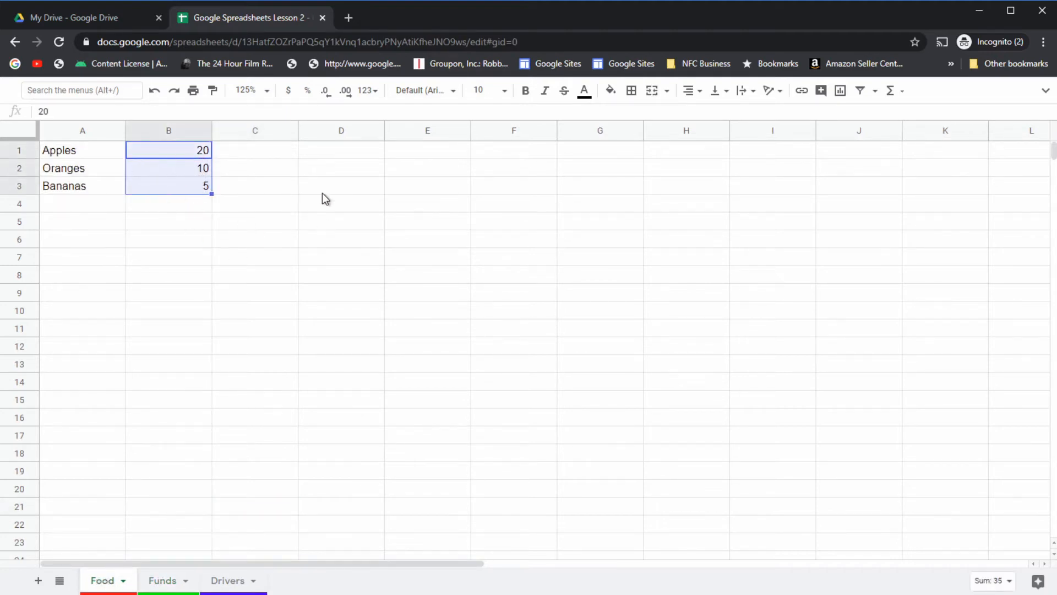
{"action": "left_click", "coordinate": [307, 90]}
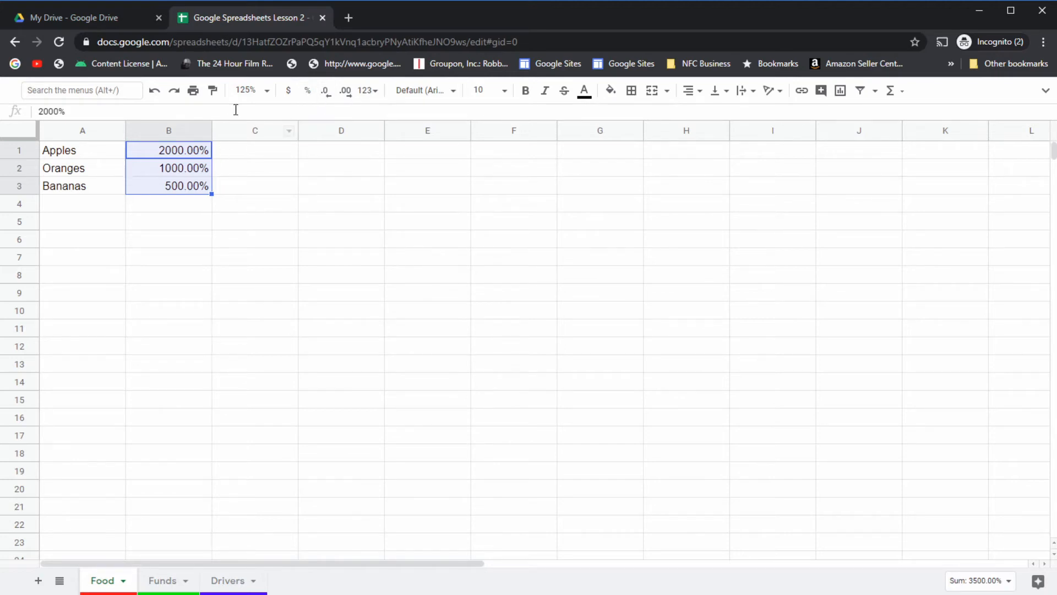
{"action": "left_click", "coordinate": [369, 95]}
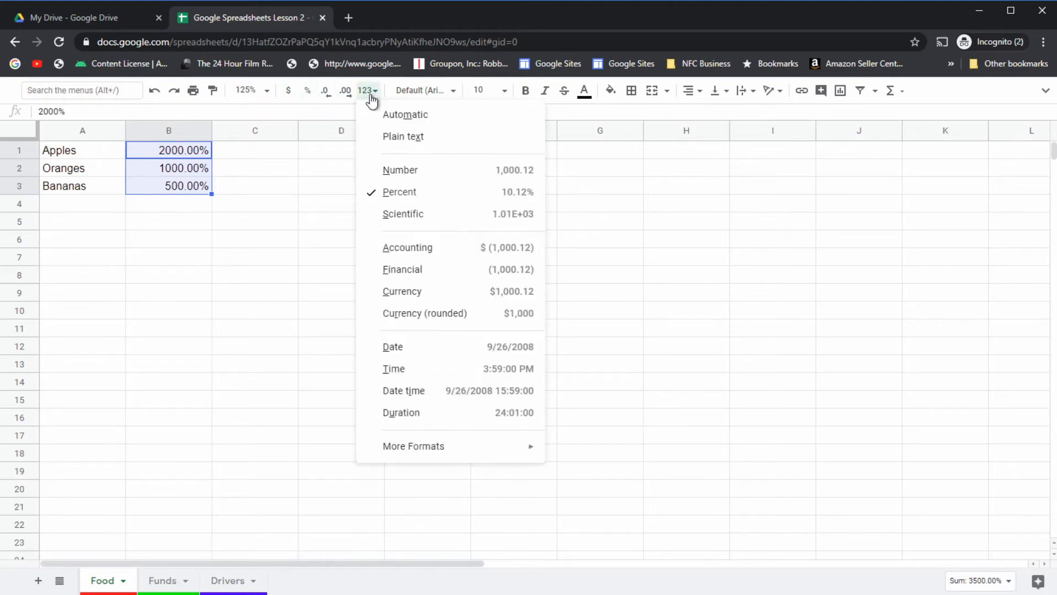
{"action": "left_click", "coordinate": [396, 136]}
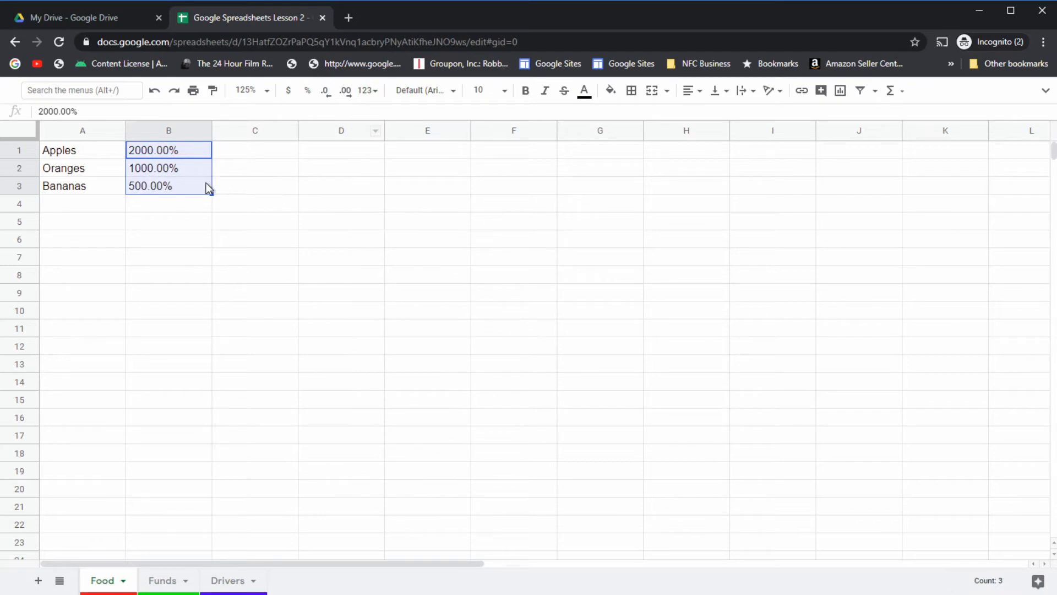
Undo the plain text and percent formatting of B1:B3 on the Food sheet.
{"action": "left_click", "coordinate": [187, 184]}
{"action": "left_click", "coordinate": [165, 221]}
{"action": "left_click", "coordinate": [148, 154]}
{"action": "left_click", "coordinate": [161, 191]}
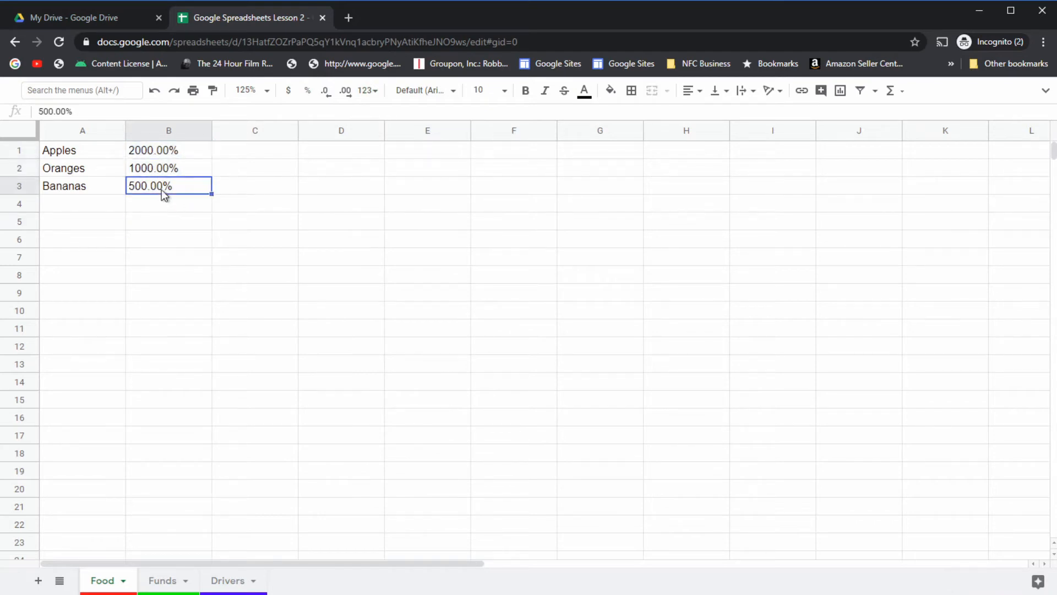
{"action": "left_click", "coordinate": [152, 94]}
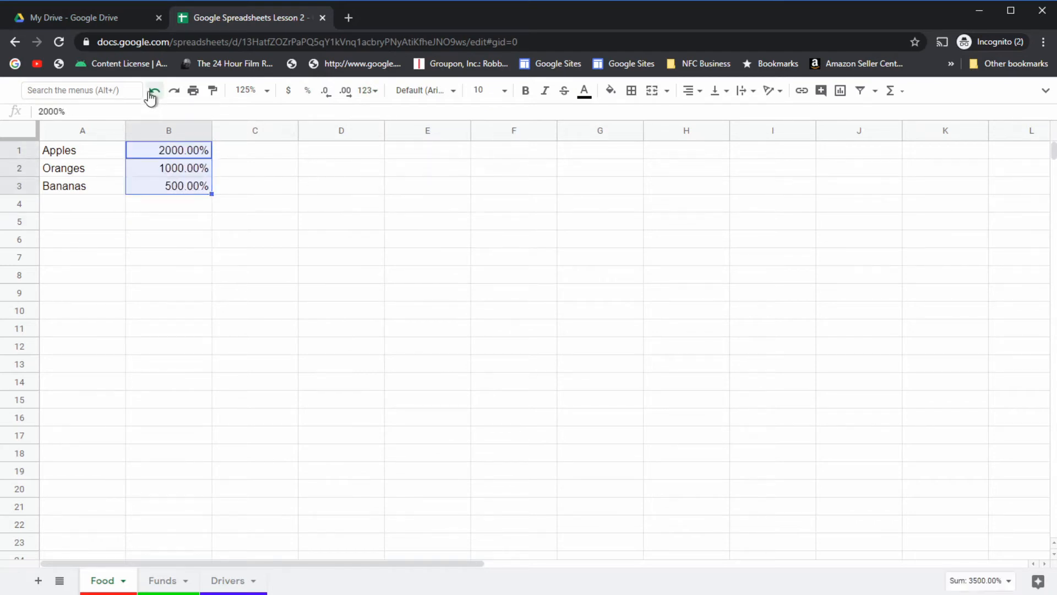
{"action": "left_click", "coordinate": [152, 93]}
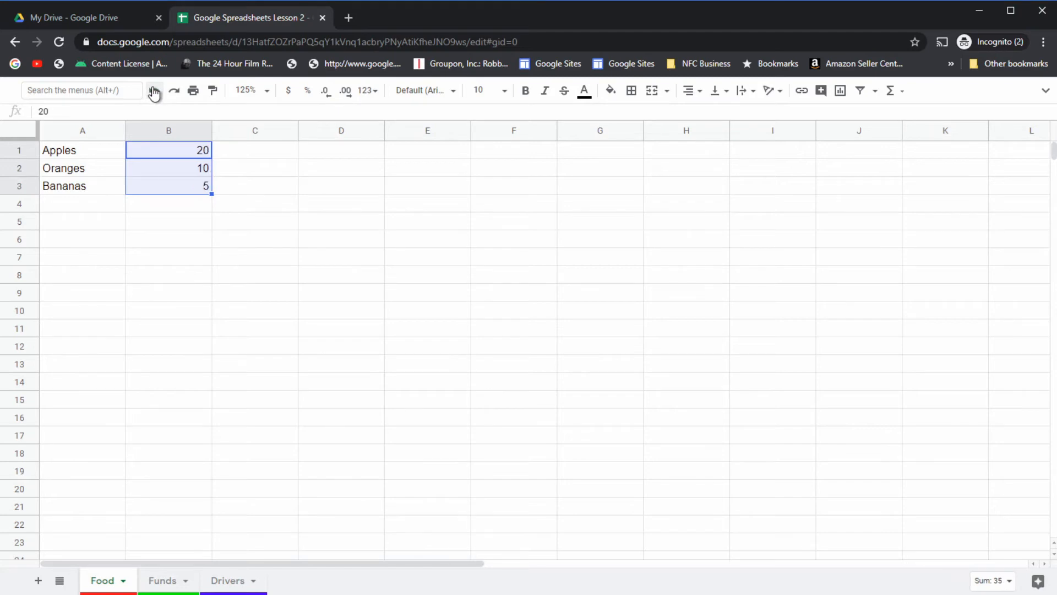
Increase the quantities in B1:B3 of the Food sheet to two decimal places, and decrease them to whole numbers.
{"action": "left_click", "coordinate": [208, 225]}
{"action": "left_click_drag", "start_coordinate": [192, 153], "coordinate": [194, 185]}
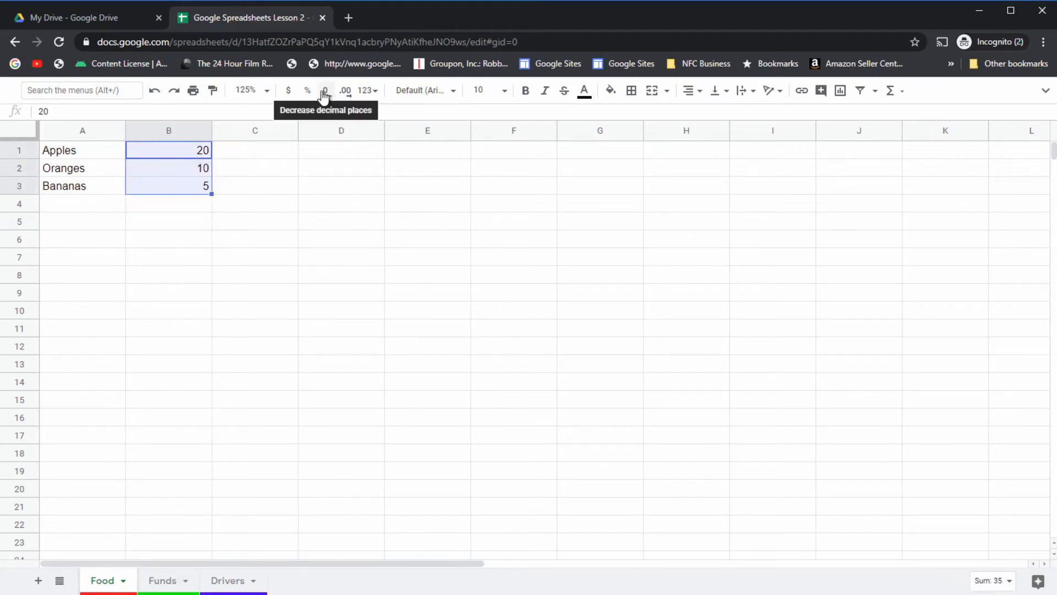
{"action": "left_click", "coordinate": [343, 92]}
{"action": "left_click", "coordinate": [343, 92]}
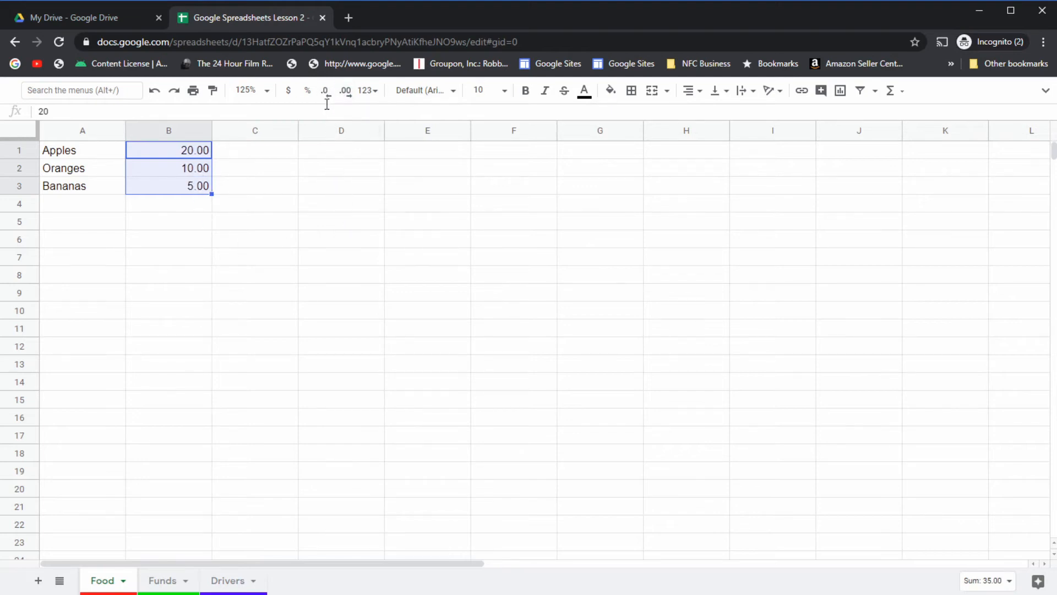
{"action": "left_click", "coordinate": [326, 92]}
{"action": "left_click", "coordinate": [326, 92]}
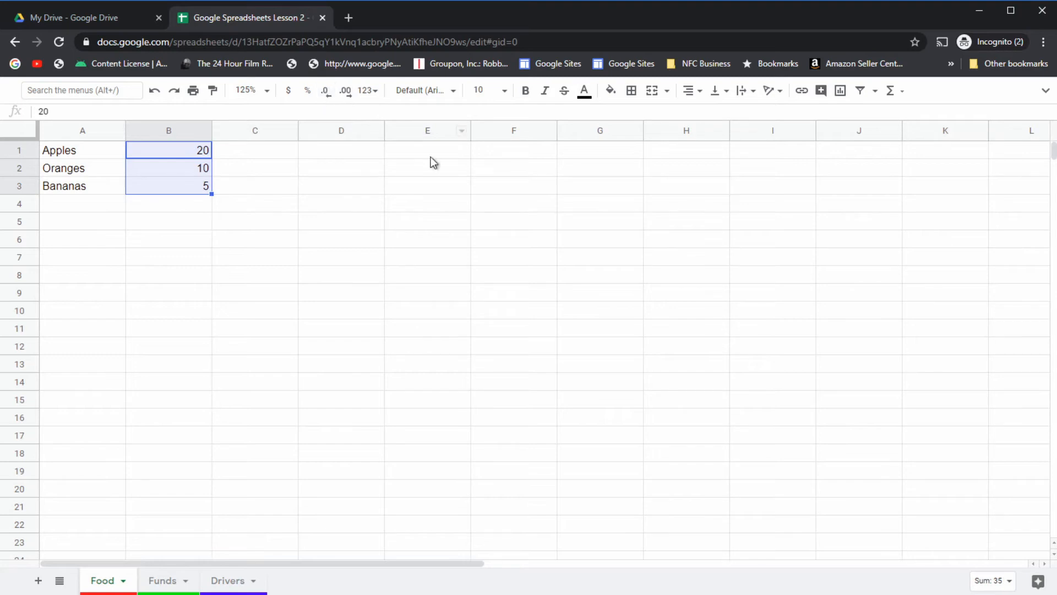
{"action": "left_click", "coordinate": [350, 152]}
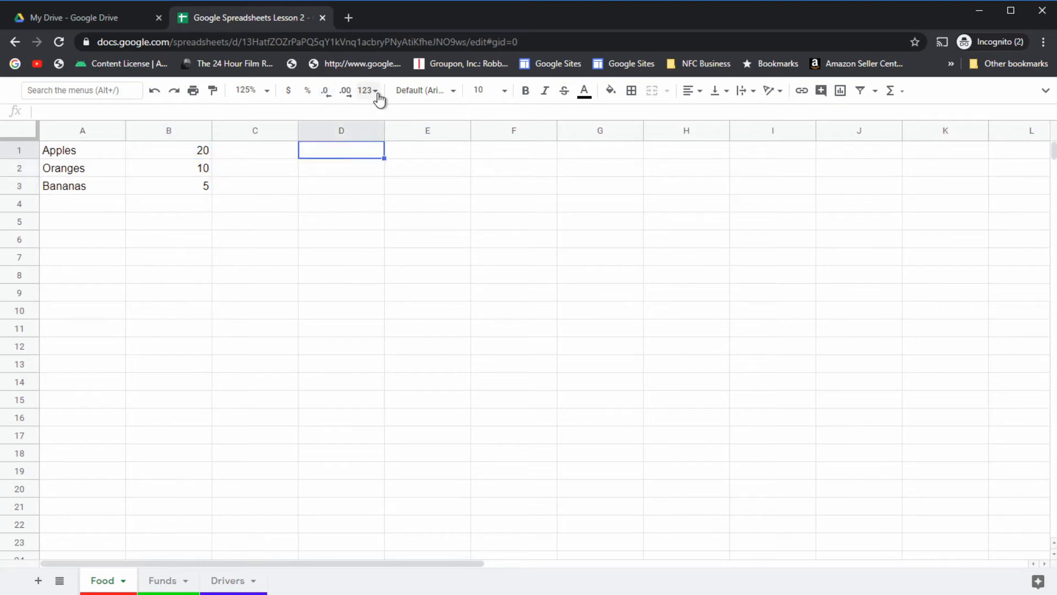
{"action": "left_click", "coordinate": [376, 92]}
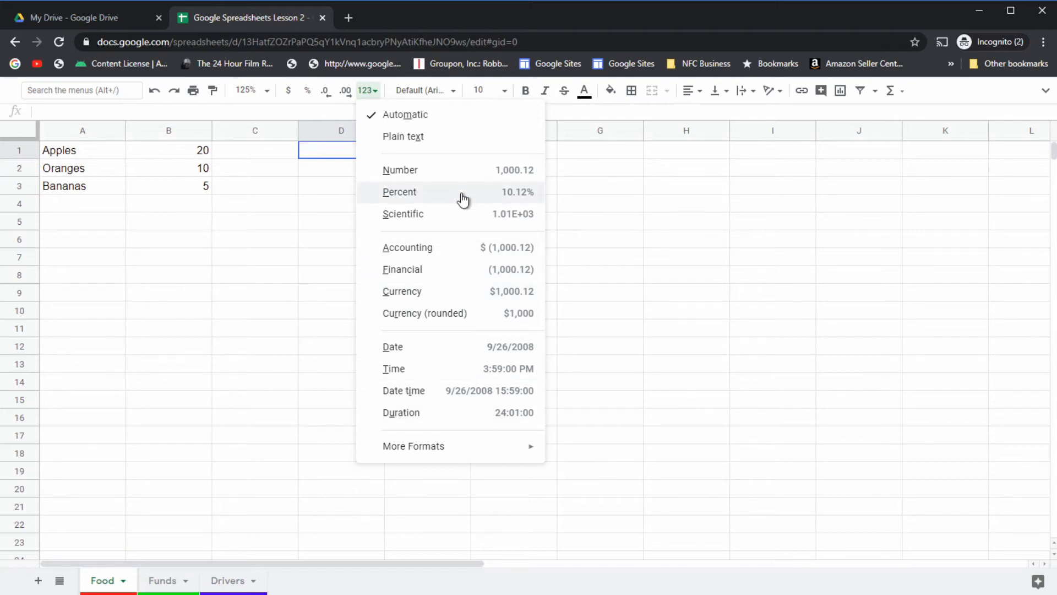
{"action": "left_click", "coordinate": [314, 256]}
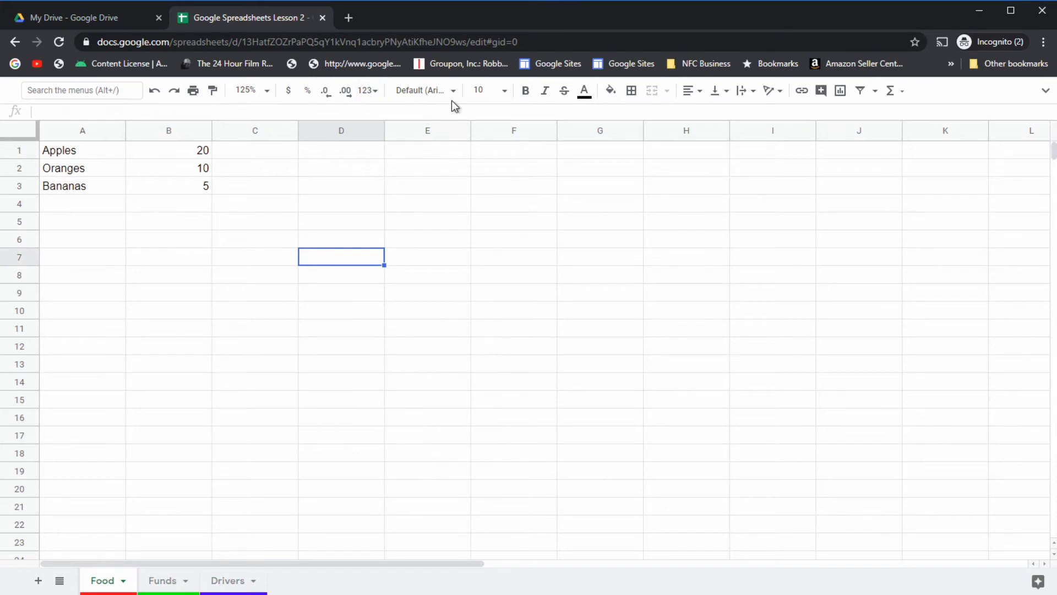
Set the font of the fruit names in A1:A3 of the Food sheet to Comic Sans MS, and change it to Georgia.
{"action": "left_click_drag", "start_coordinate": [73, 159], "coordinate": [77, 185]}
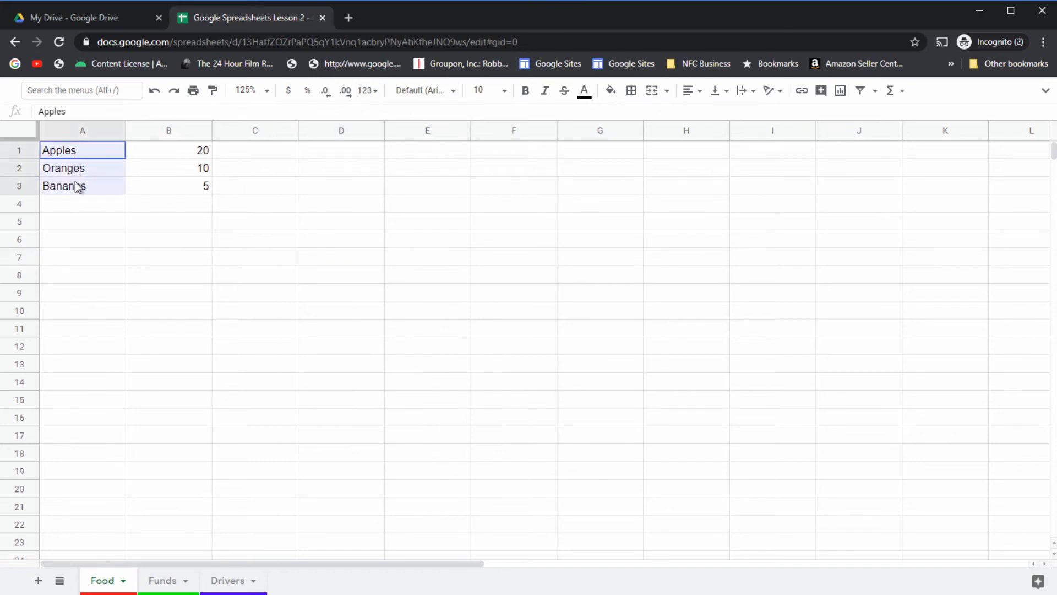
{"action": "left_click", "coordinate": [454, 92]}
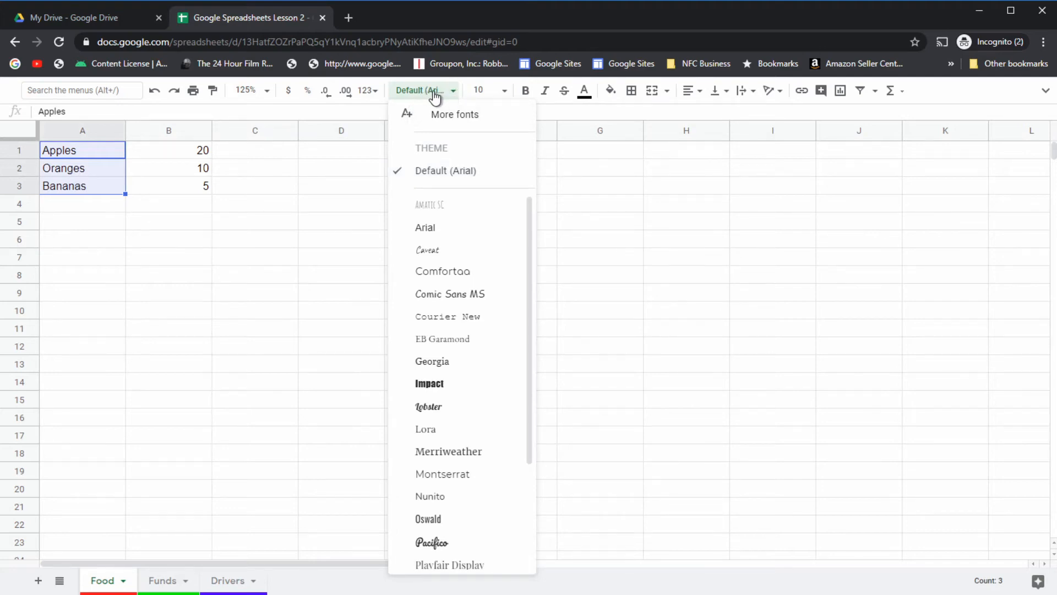
{"action": "left_click", "coordinate": [446, 295]}
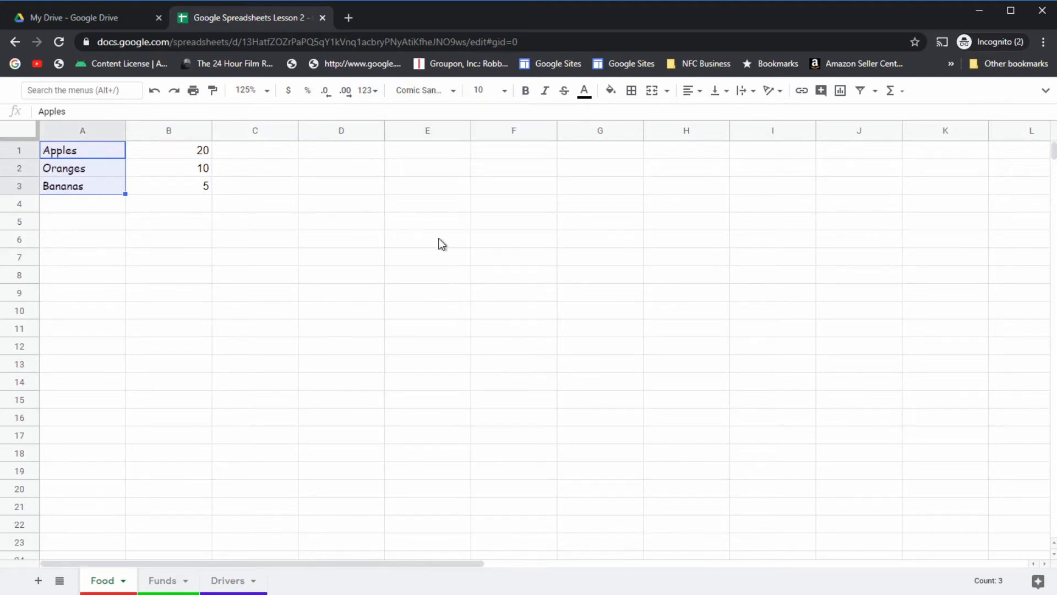
{"action": "left_click", "coordinate": [450, 98]}
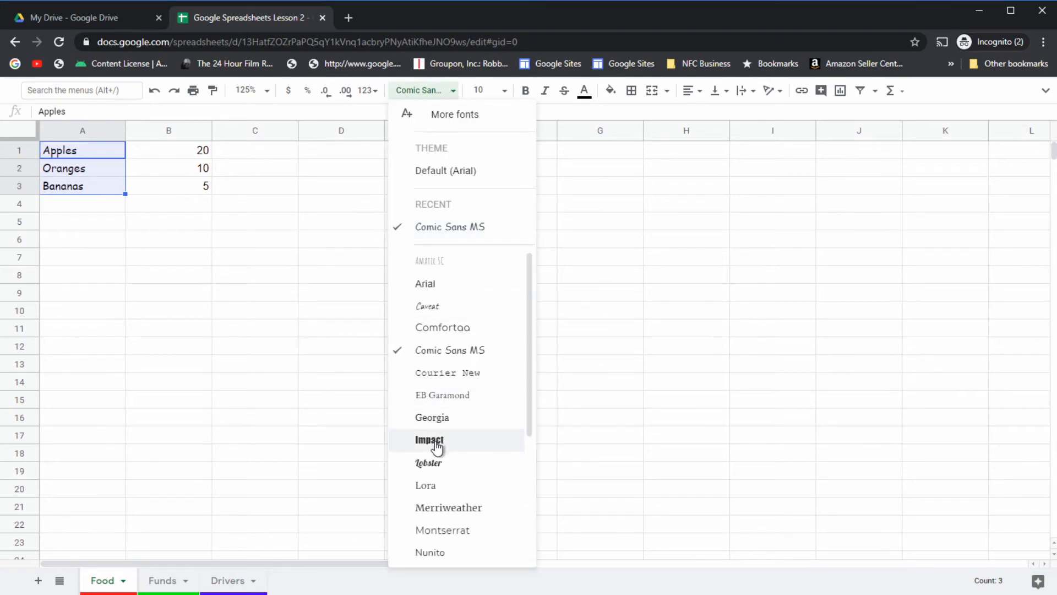
{"action": "left_click", "coordinate": [432, 418]}
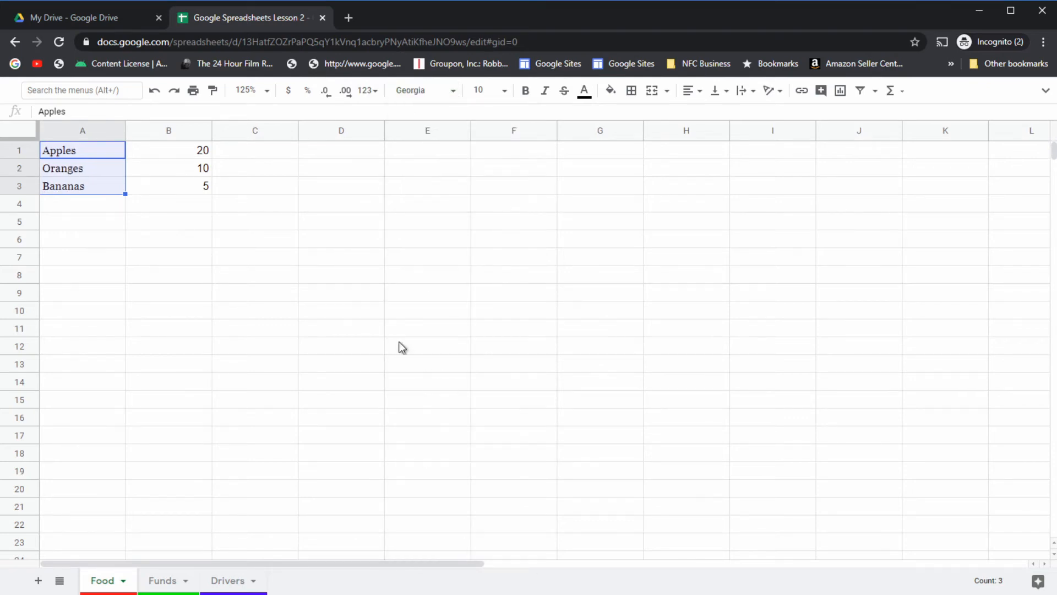
Set the font size of the fruit names in A1:A3 to 11.
{"action": "left_click", "coordinate": [503, 91]}
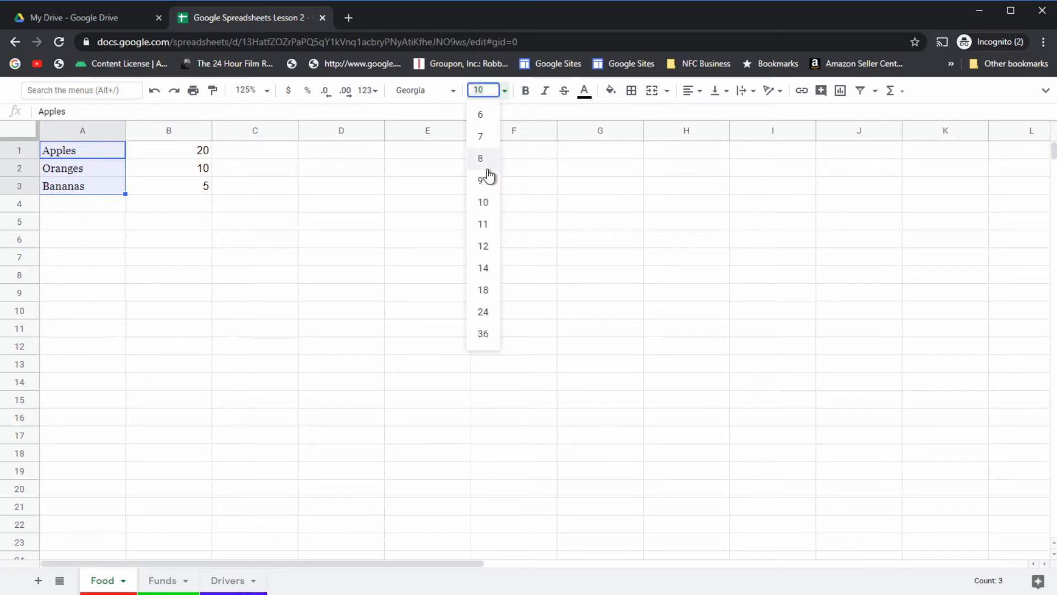
{"action": "double_click", "coordinate": [484, 231]}
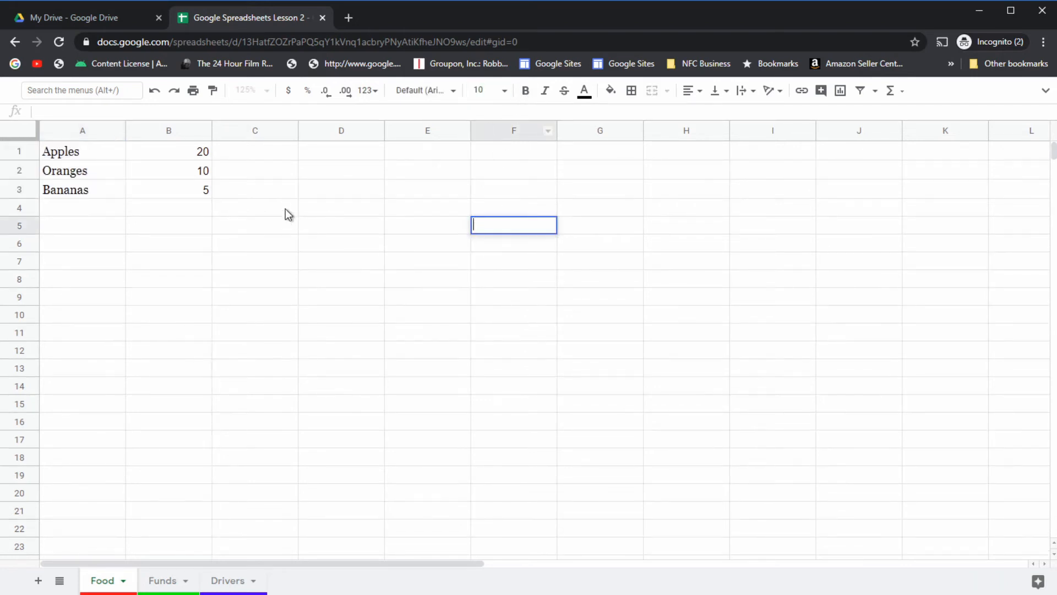
{"action": "left_click", "coordinate": [89, 193]}
Apply bold, italic and strikethrough to the fruit names in A1:A3, and remove all three styles.
{"action": "left_click_drag", "start_coordinate": [93, 155], "coordinate": [91, 184]}
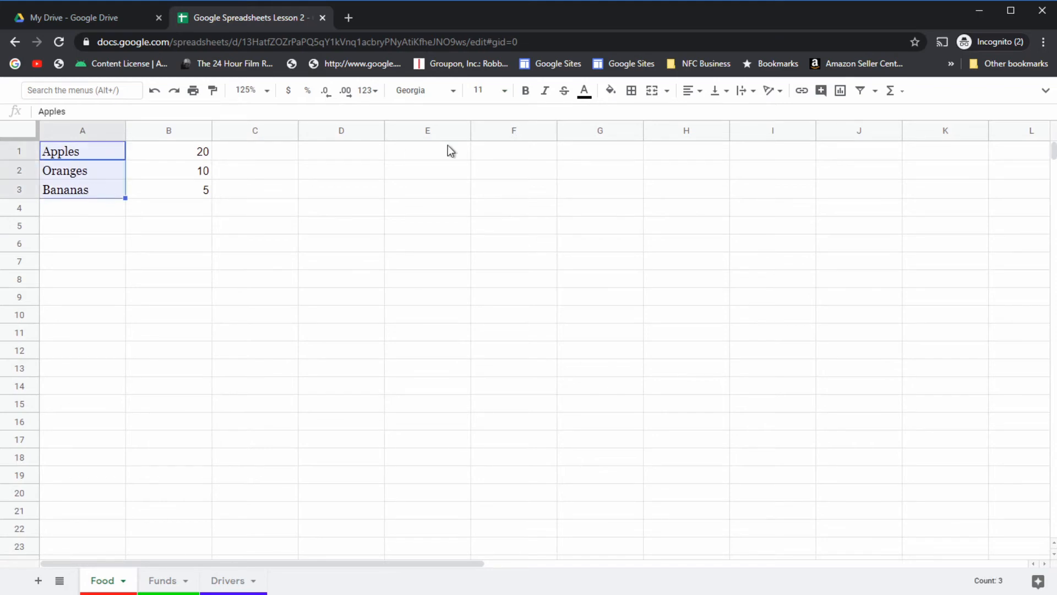
{"action": "left_click", "coordinate": [525, 90]}
{"action": "left_click", "coordinate": [545, 92]}
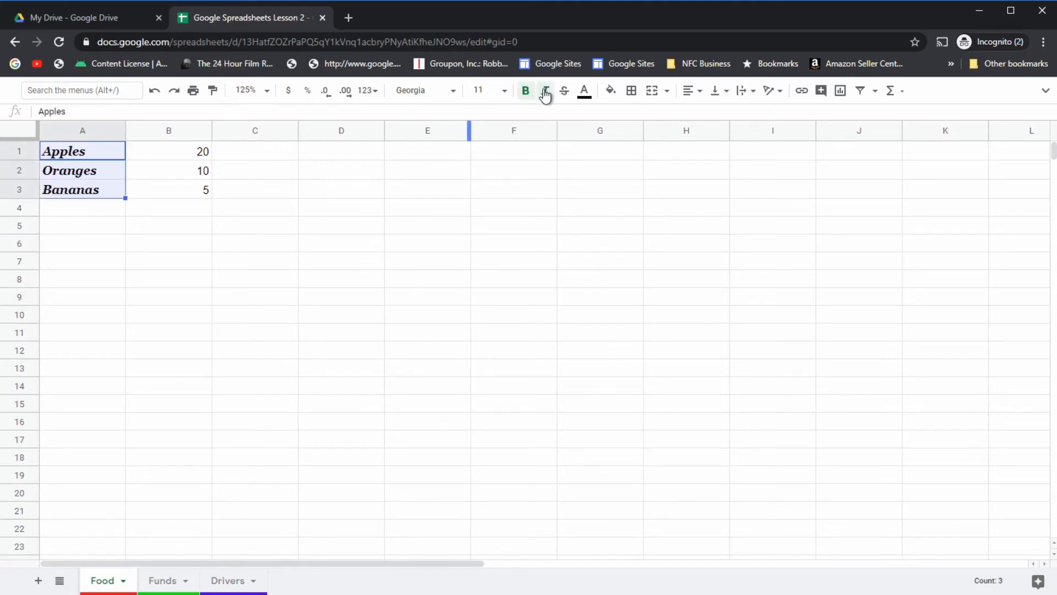
{"action": "left_click", "coordinate": [564, 97]}
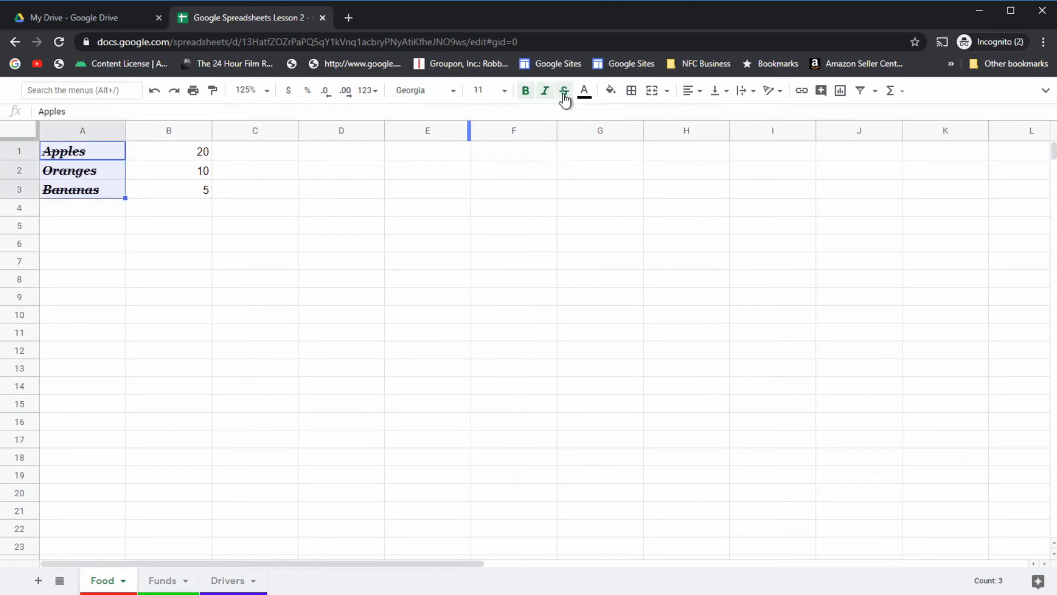
{"action": "left_click", "coordinate": [564, 97]}
{"action": "left_click", "coordinate": [545, 94]}
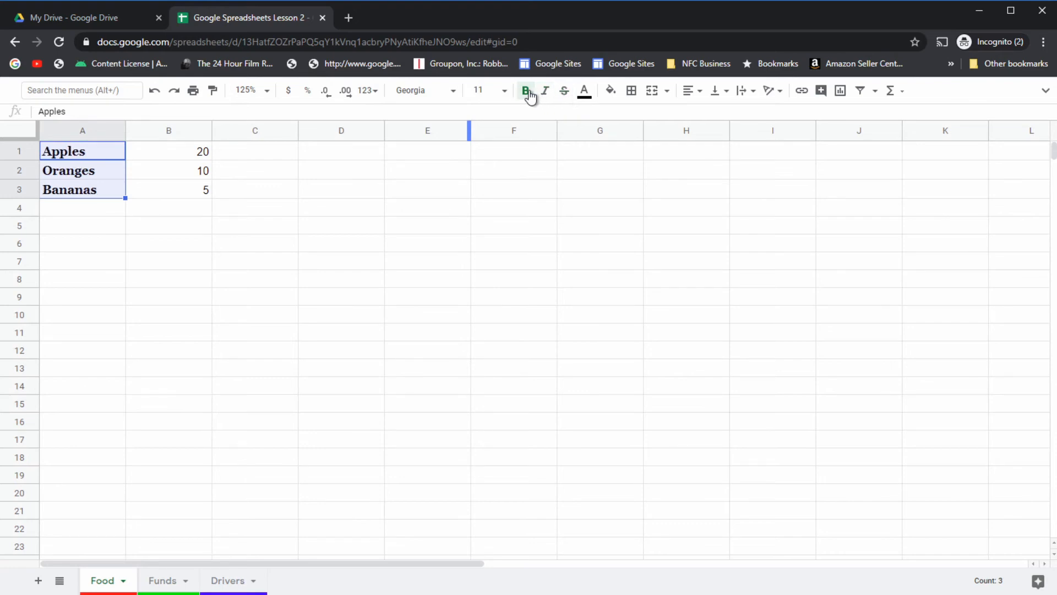
{"action": "left_click", "coordinate": [526, 92]}
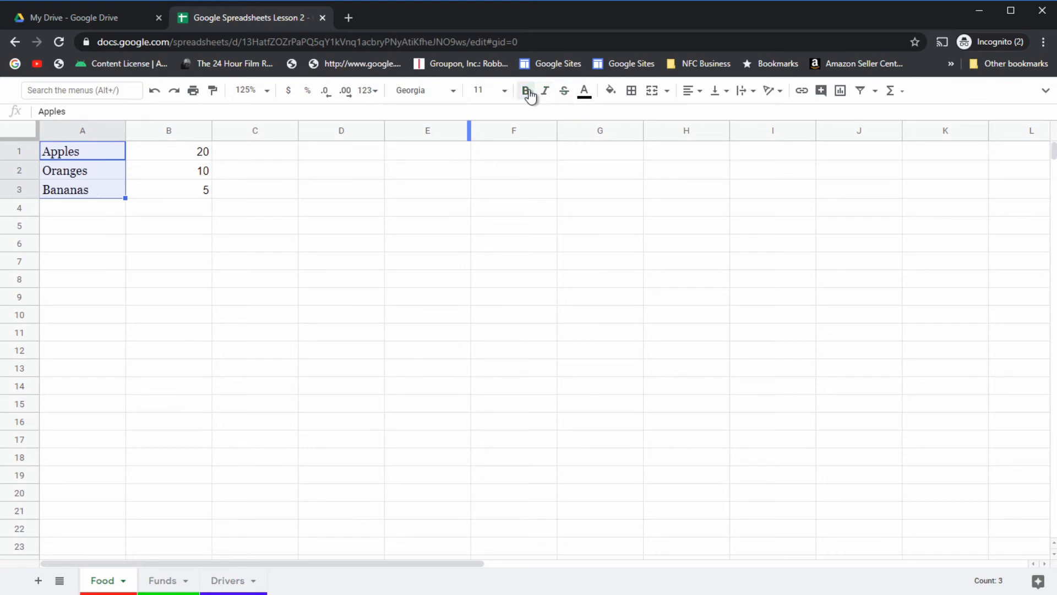
Set the text color of the fruit names in A1:A3 to red.
{"action": "left_click", "coordinate": [585, 93]}
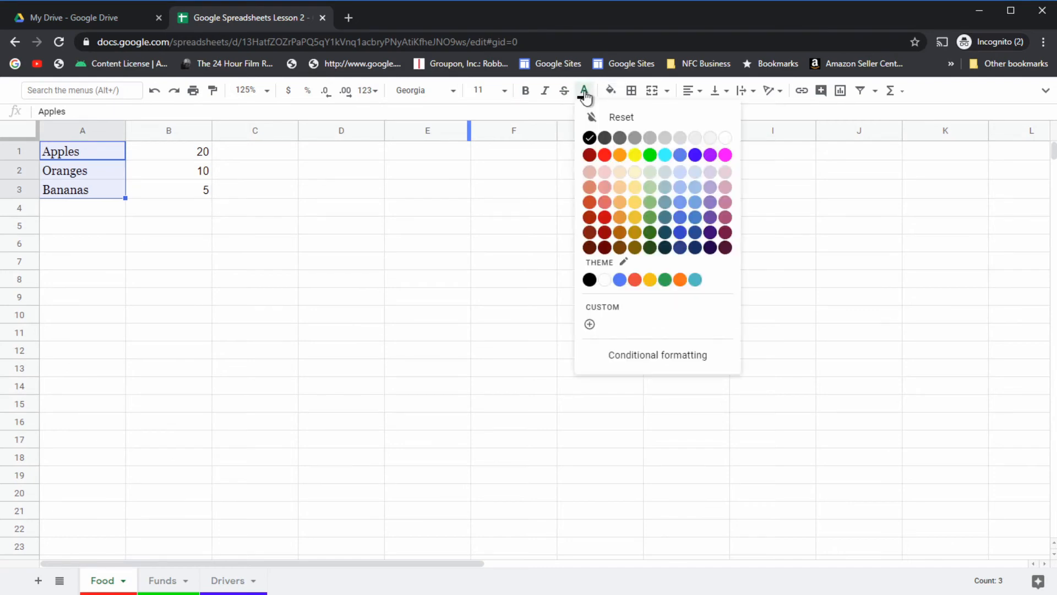
{"action": "left_click", "coordinate": [604, 159]}
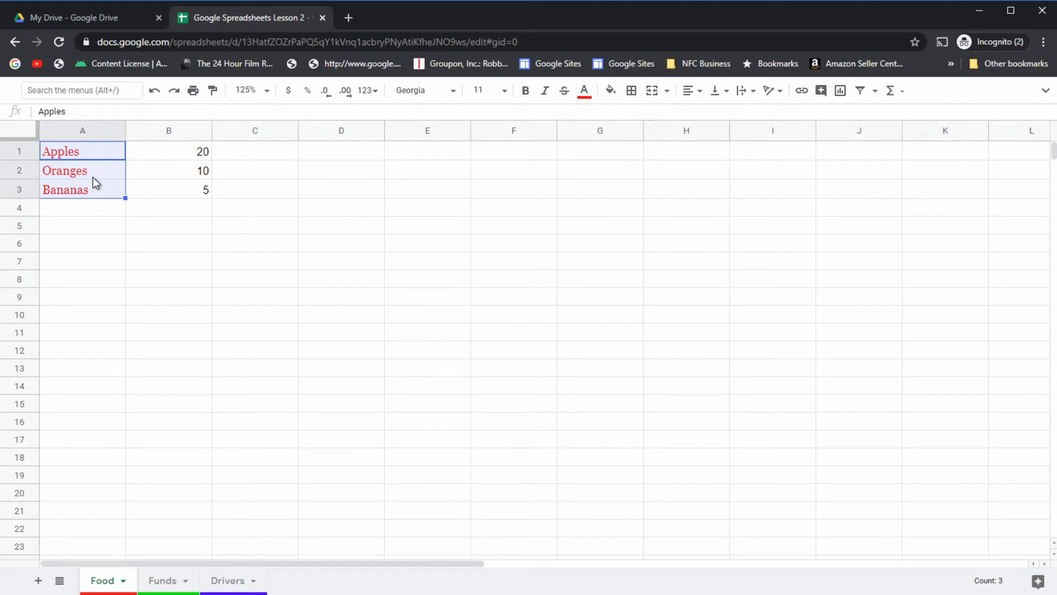
Fill the fruit name cells A1:A3 of the Food sheet with yellow.
{"action": "left_click", "coordinate": [616, 98]}
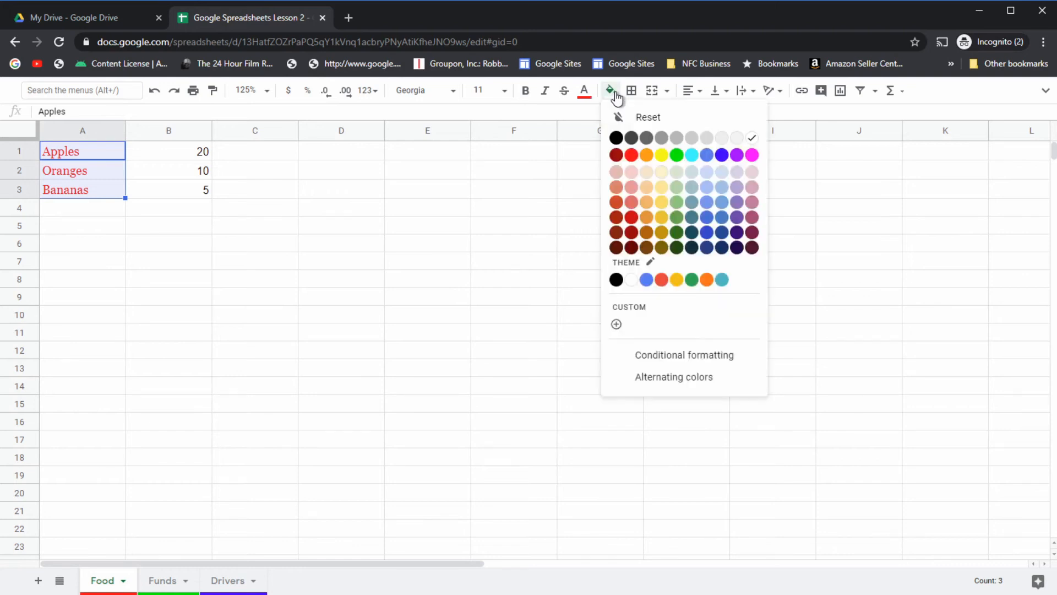
{"action": "left_click", "coordinate": [661, 155]}
{"action": "left_click", "coordinate": [195, 215]}
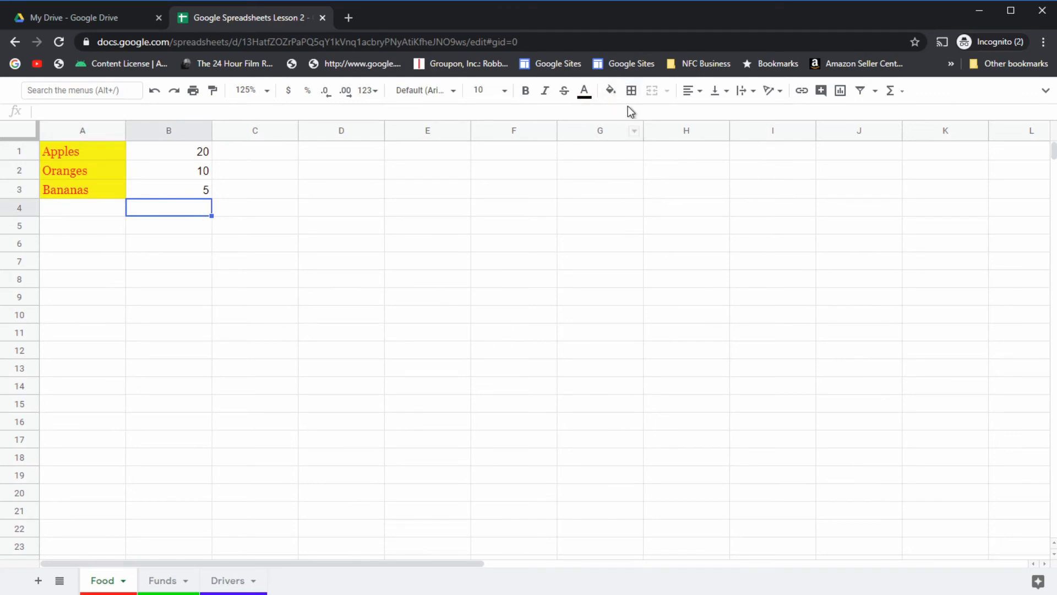
Reset the fill color of the fruit name cells A1:A3.
{"action": "left_click", "coordinate": [615, 96]}
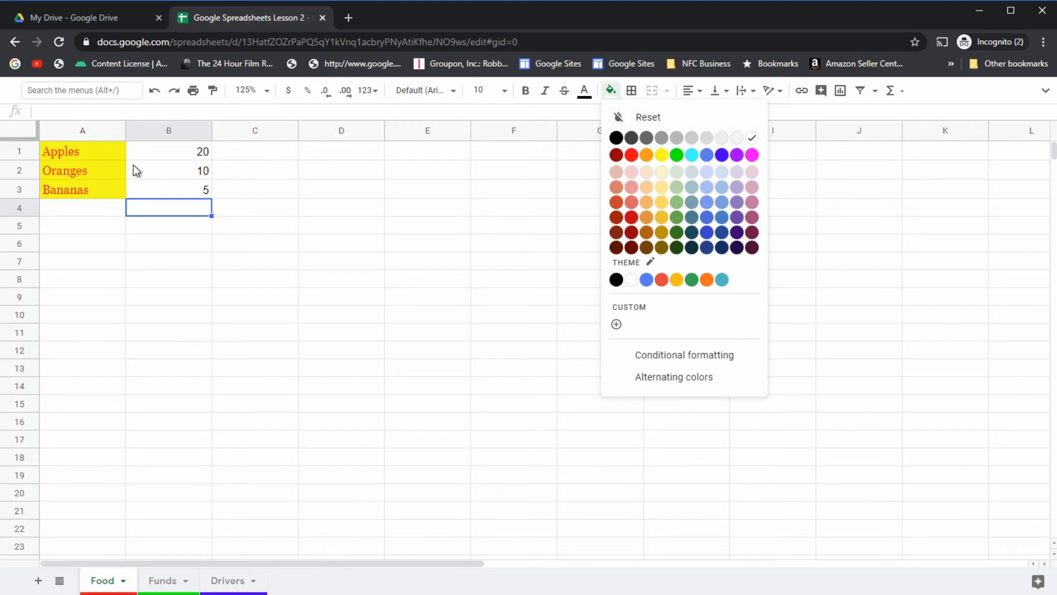
{"action": "left_click", "coordinate": [112, 156]}
{"action": "left_click_drag", "start_coordinate": [111, 157], "coordinate": [113, 189]}
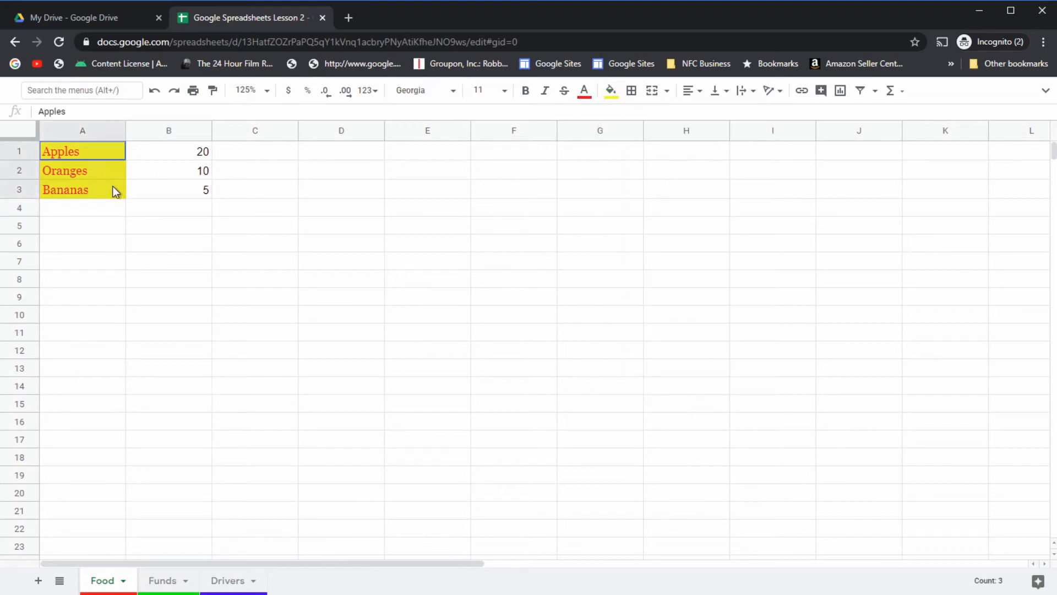
{"action": "left_click", "coordinate": [611, 94]}
{"action": "left_click", "coordinate": [635, 116]}
{"action": "left_click", "coordinate": [407, 194]}
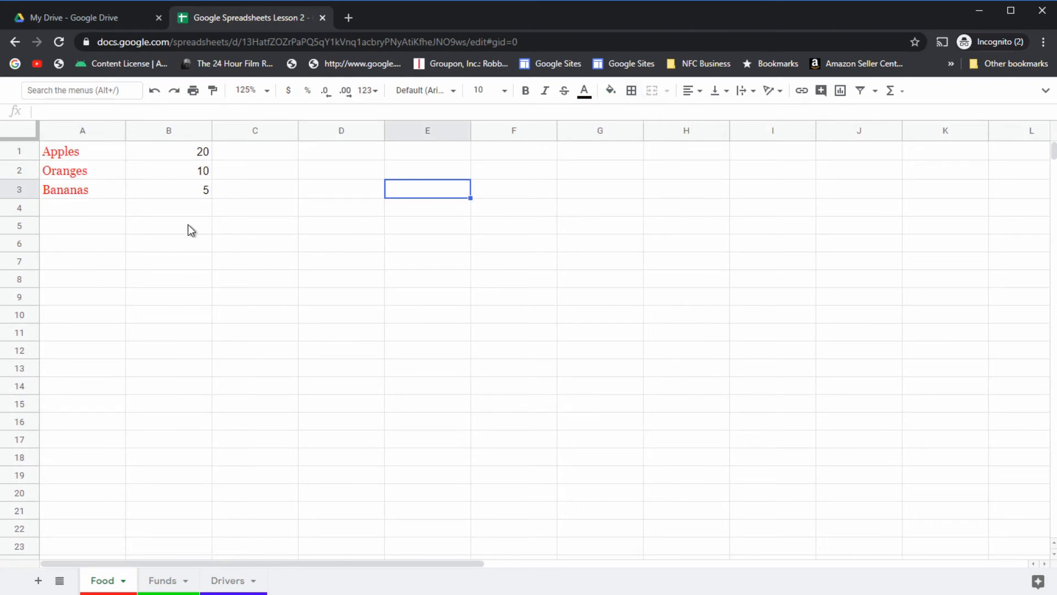
Apply all borders to cells B2:C7 of the Food sheet, and undo the borders.
{"action": "left_click_drag", "start_coordinate": [205, 174], "coordinate": [285, 269]}
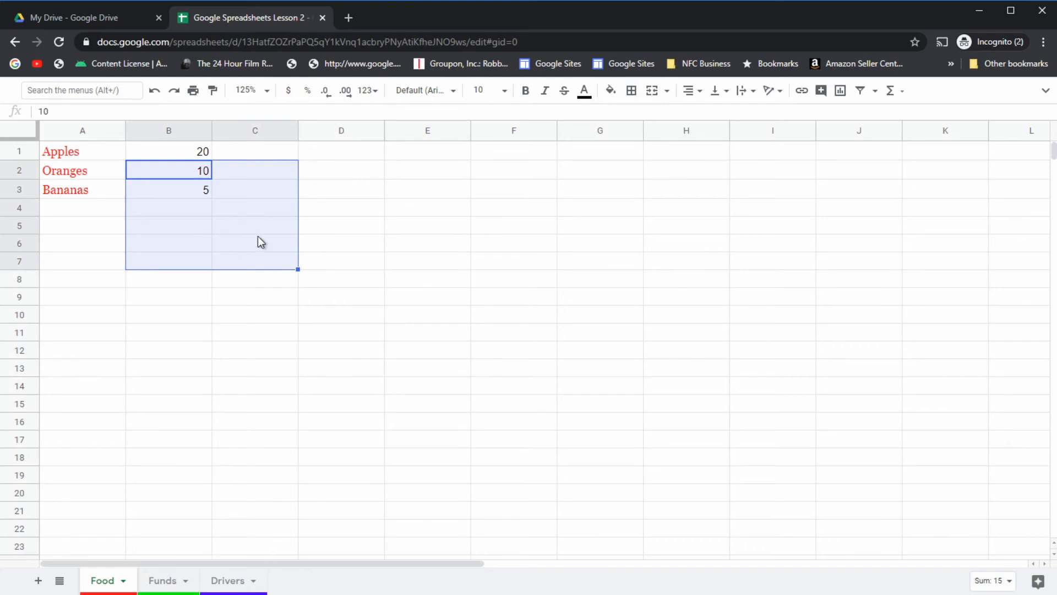
{"action": "left_click", "coordinate": [632, 91]}
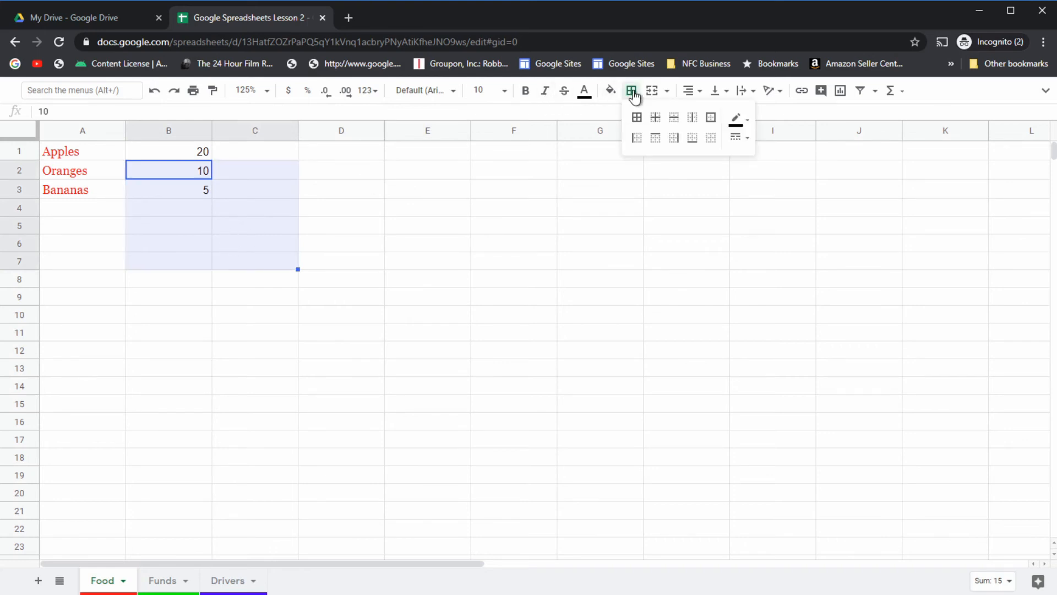
{"action": "left_click", "coordinate": [637, 118]}
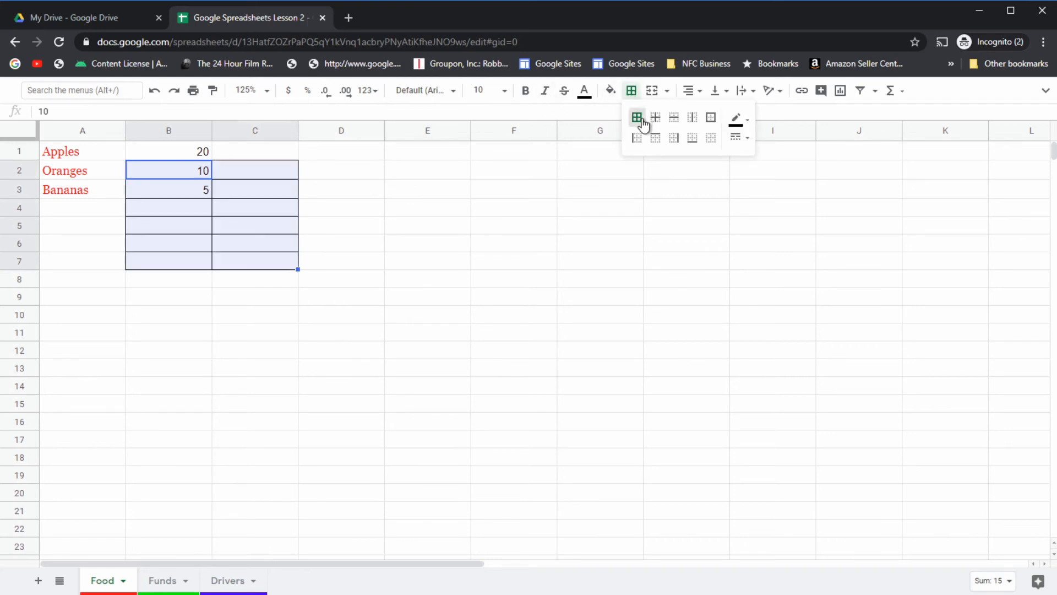
{"action": "left_click", "coordinate": [586, 241]}
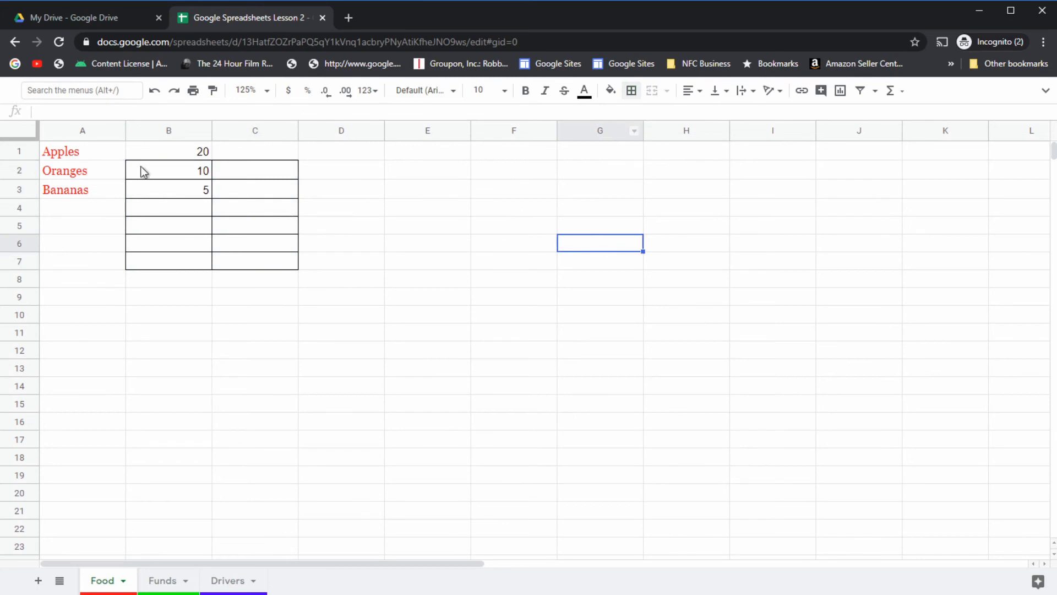
{"action": "left_click", "coordinate": [154, 90]}
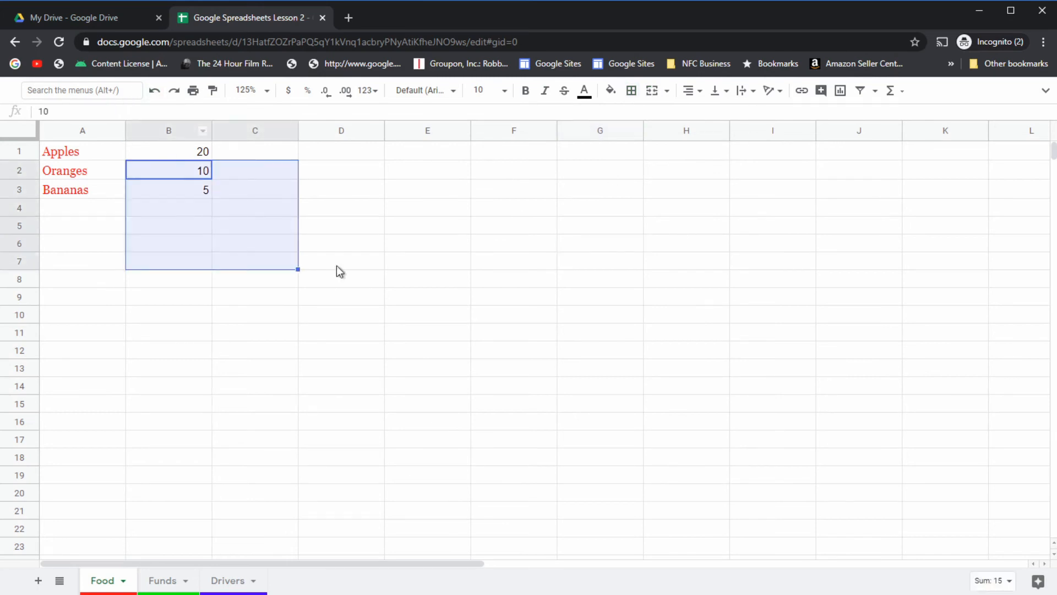
{"action": "left_click", "coordinate": [411, 267]}
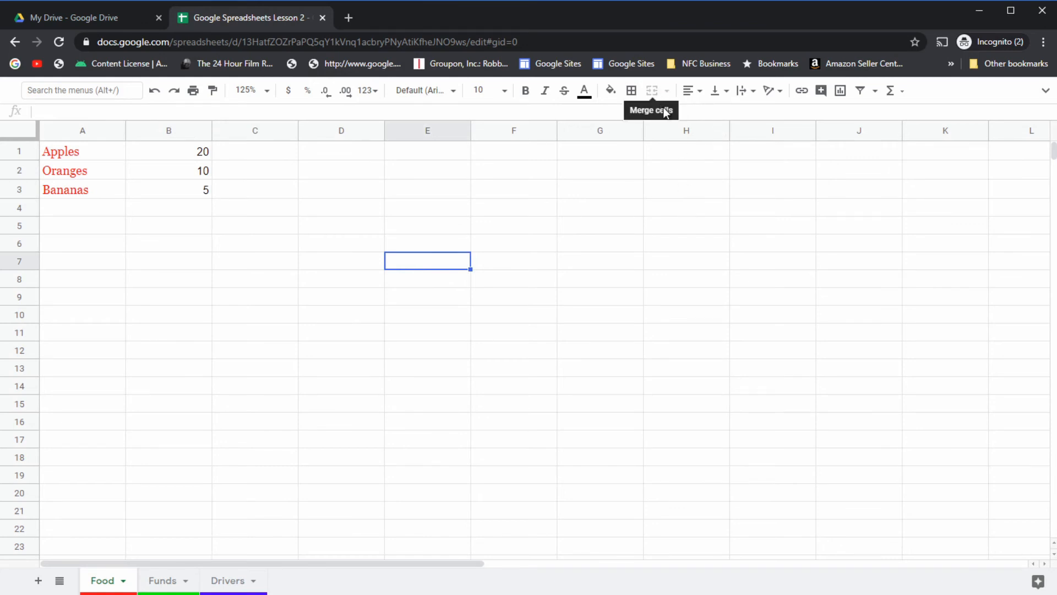
Align the text in cell A1 horizontally to the center, to the right, and back to the left.
{"action": "left_click", "coordinate": [87, 155]}
{"action": "left_click", "coordinate": [703, 93]}
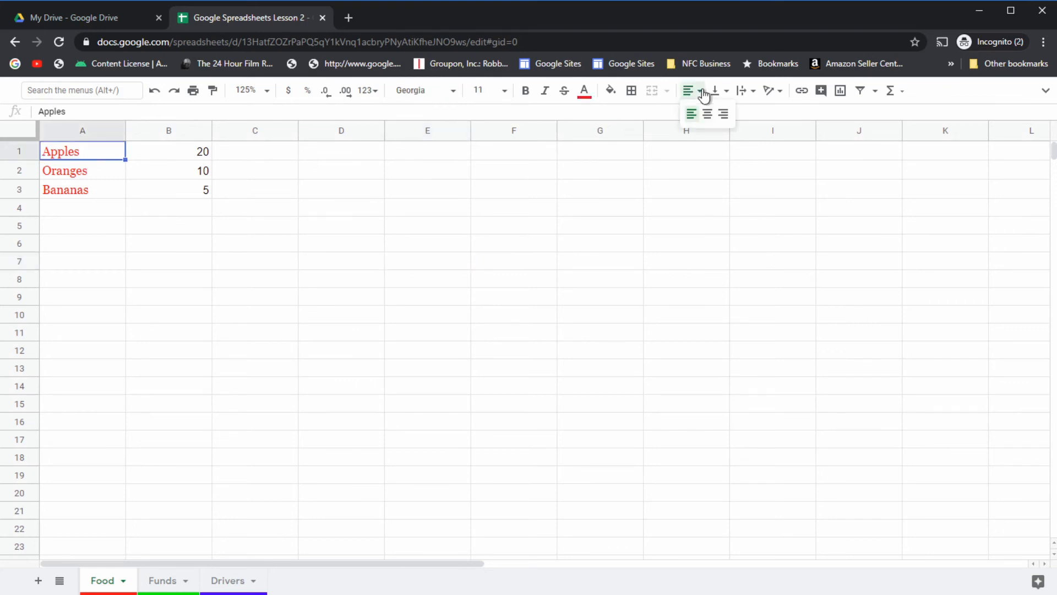
{"action": "left_click", "coordinate": [708, 118]}
{"action": "left_click", "coordinate": [693, 97]}
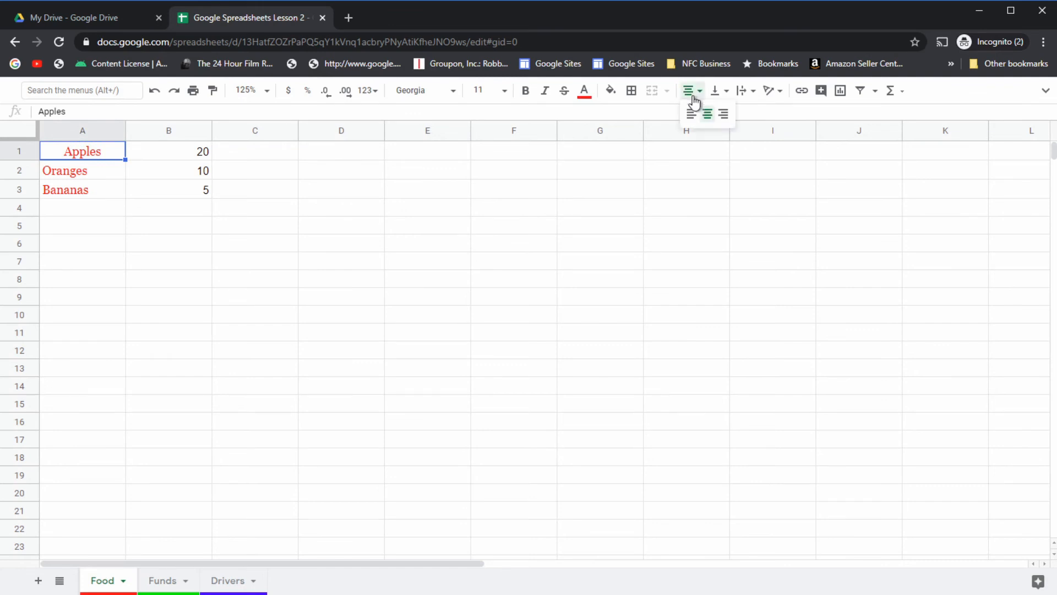
{"action": "left_click", "coordinate": [723, 115]}
{"action": "left_click", "coordinate": [692, 93]}
{"action": "left_click", "coordinate": [692, 116]}
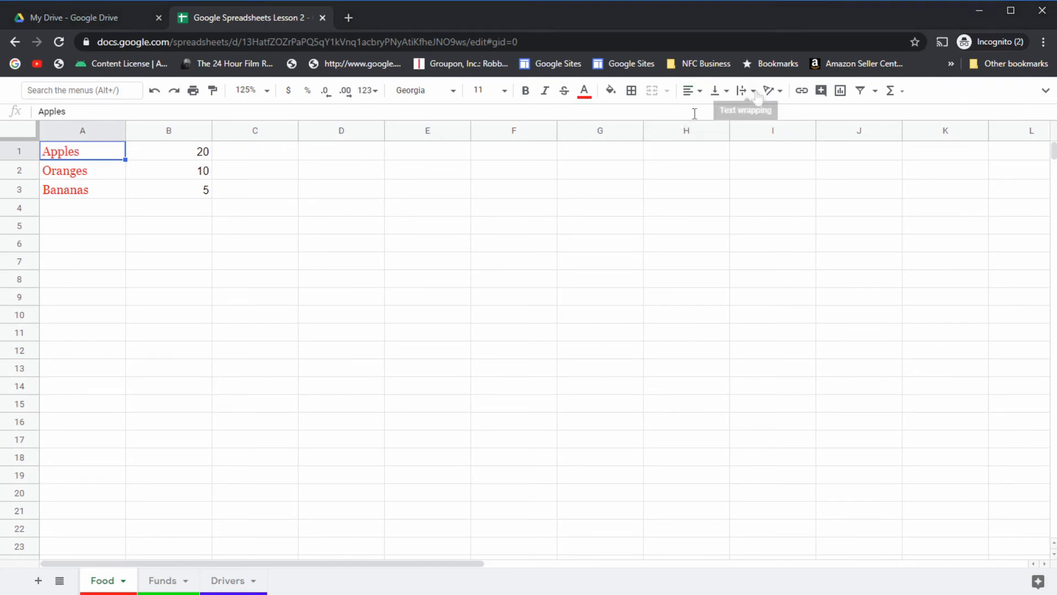
Look through the vertical alignment, text wrapping and text rotation options for cell A1.
{"action": "left_click", "coordinate": [752, 91]}
{"action": "left_click", "coordinate": [721, 92]}
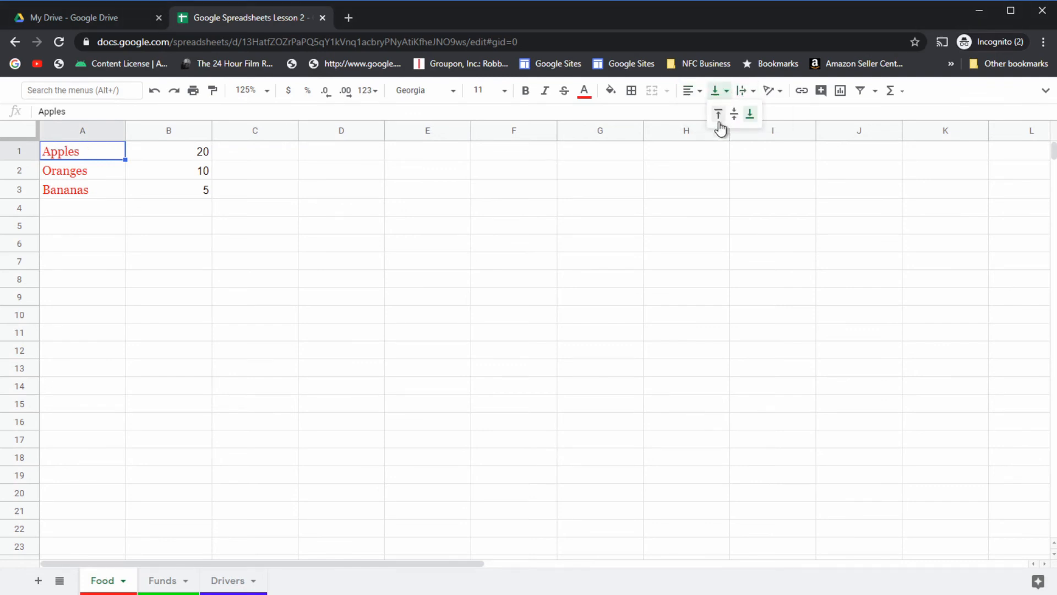
{"action": "left_click", "coordinate": [753, 91]}
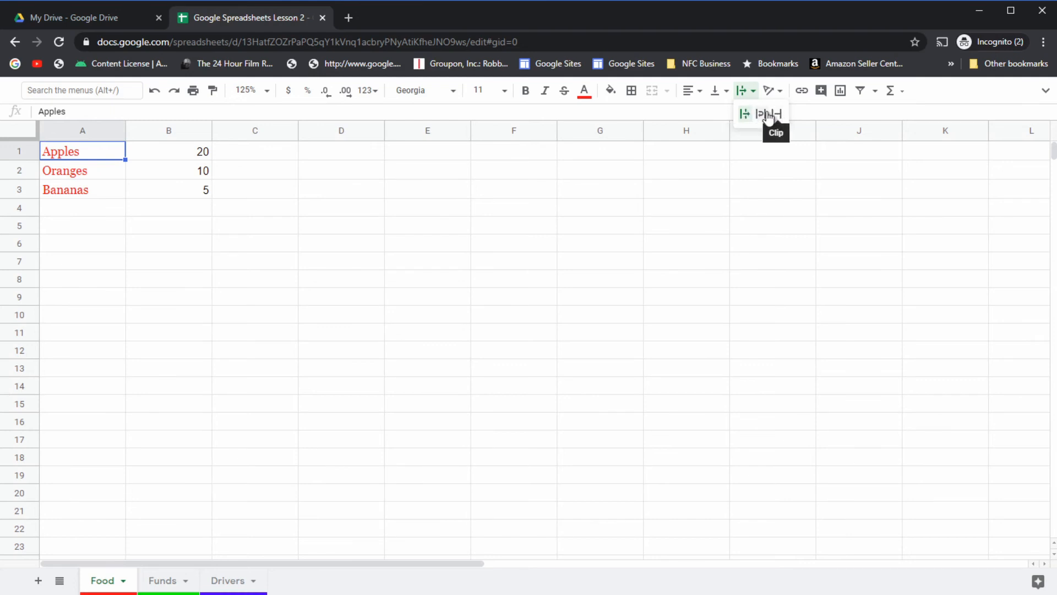
{"action": "left_click", "coordinate": [781, 91]}
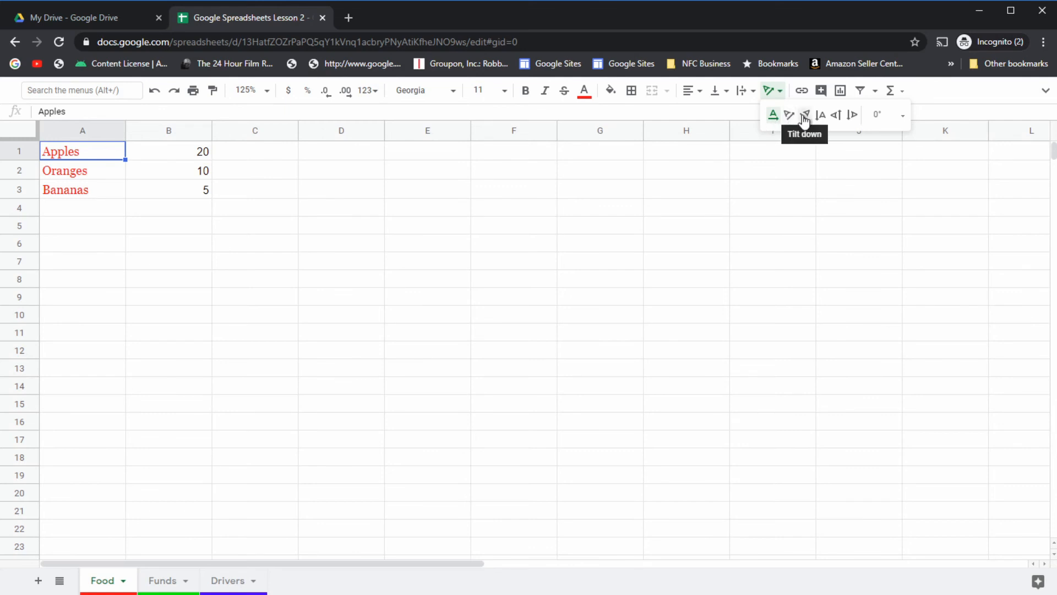
View the link insertion options for cells I2:I3, and dismiss them without adding a link.
{"action": "left_click_drag", "start_coordinate": [793, 189], "coordinate": [792, 165]}
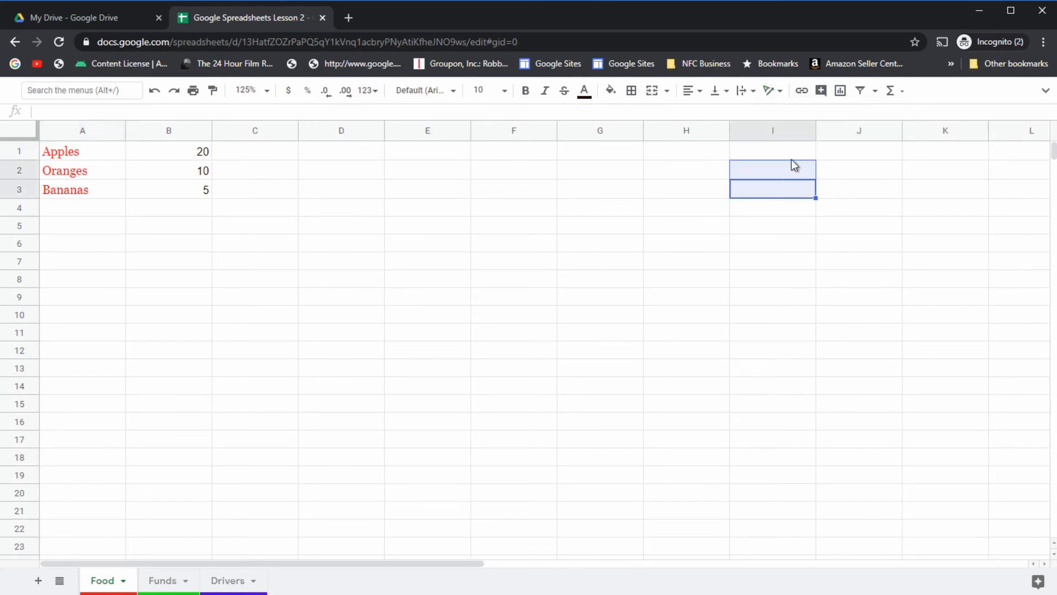
{"action": "left_click", "coordinate": [801, 90]}
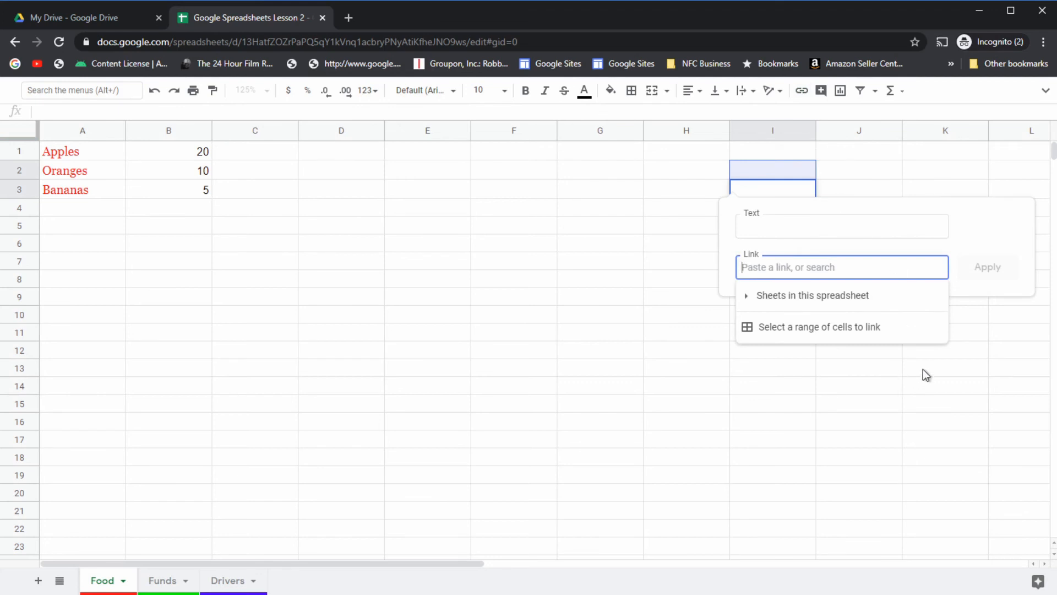
{"action": "left_click", "coordinate": [665, 188]}
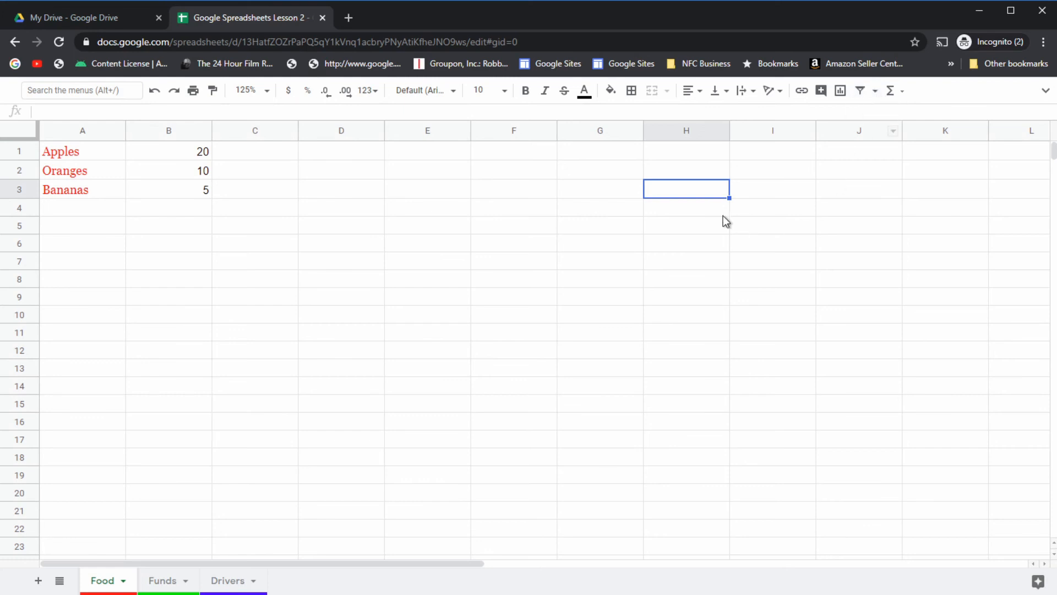
{"action": "left_click", "coordinate": [736, 229]}
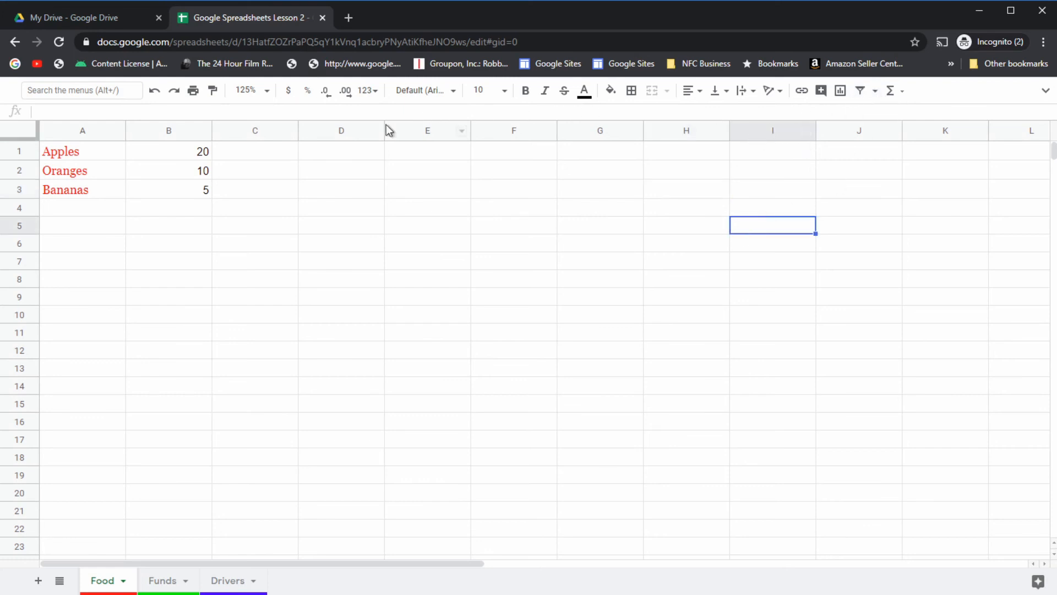
Show the hidden title and menu bar, hide it, and show it again.
{"action": "left_click", "coordinate": [1045, 91]}
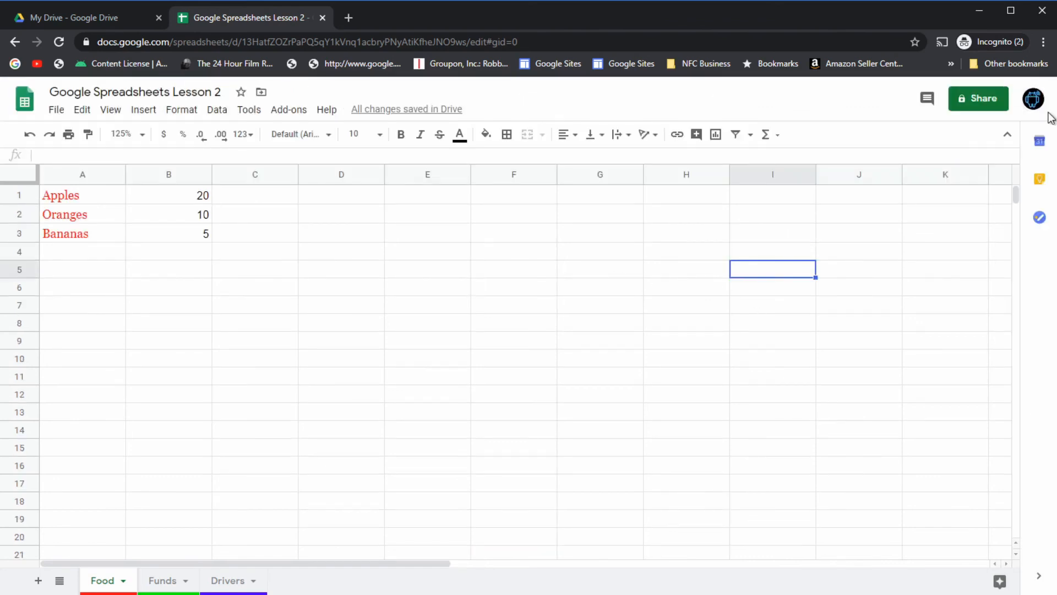
{"action": "left_click", "coordinate": [1006, 136]}
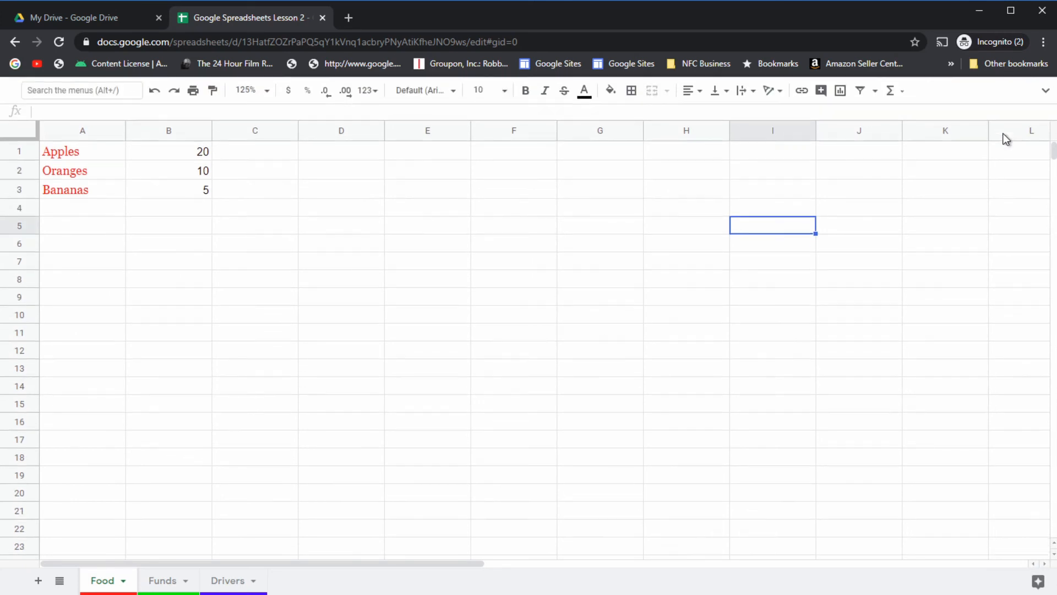
{"action": "left_click", "coordinate": [1046, 98]}
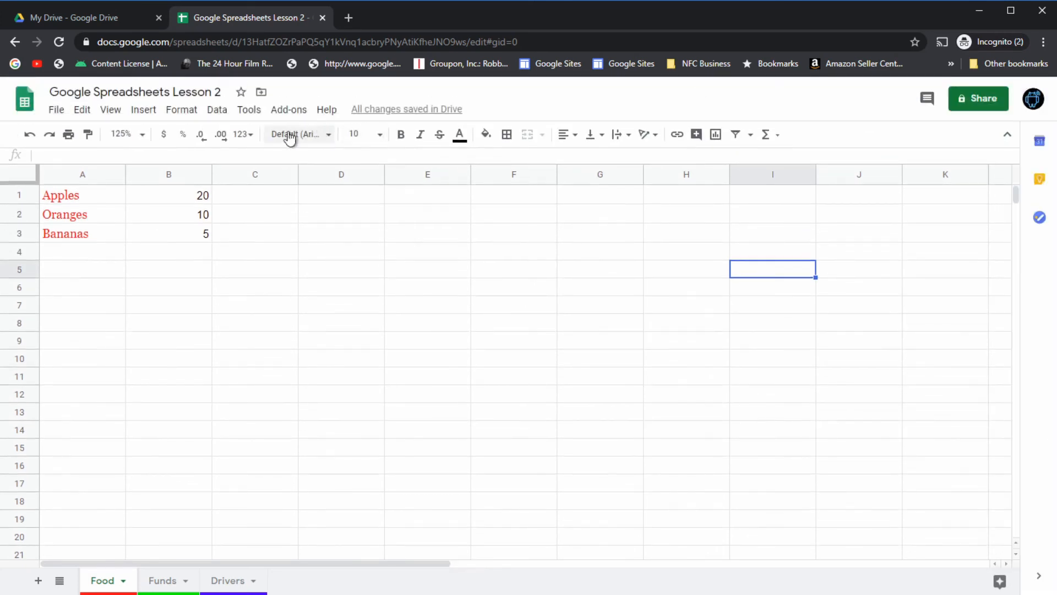